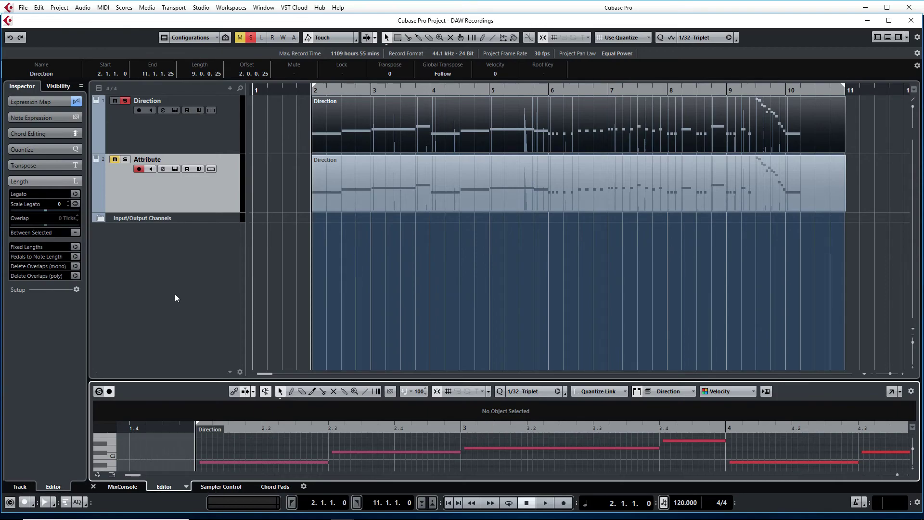
Step: Audition the part, check its Kontakt instrument's articulations, then return the playhead to bar 2
{"action": "key", "text": "space"}
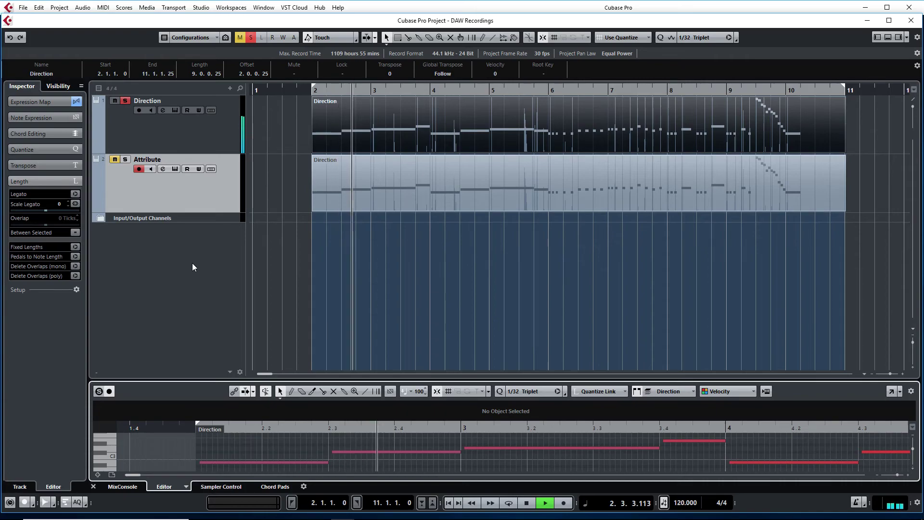
{"action": "left_click", "coordinate": [174, 111]}
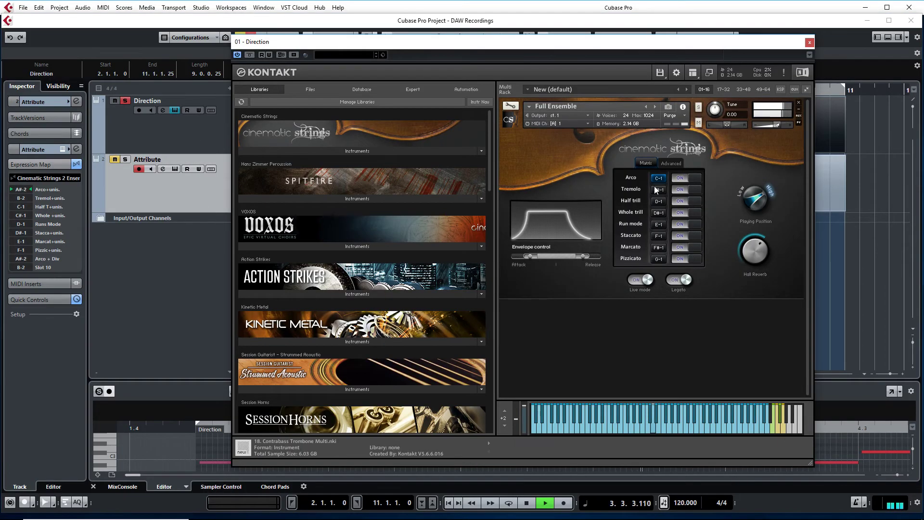
{"action": "left_click", "coordinate": [809, 43]}
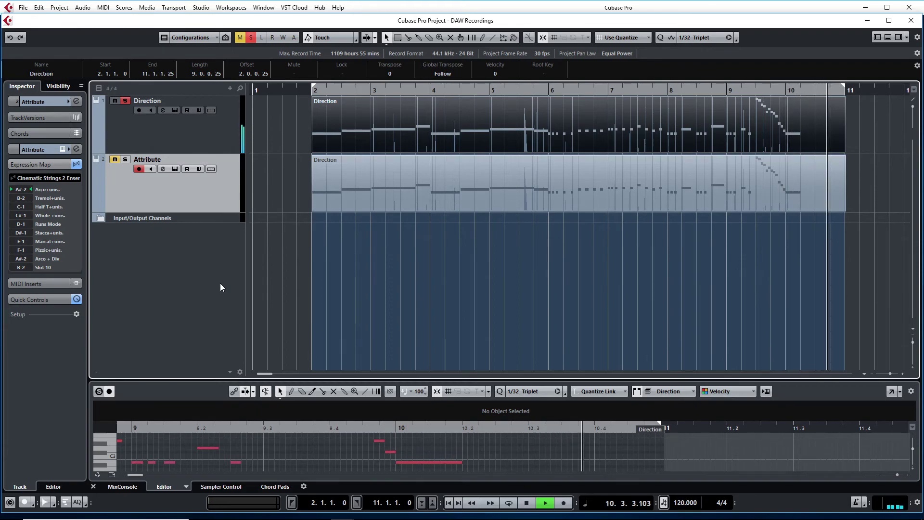
{"action": "key", "text": "KP_1"}
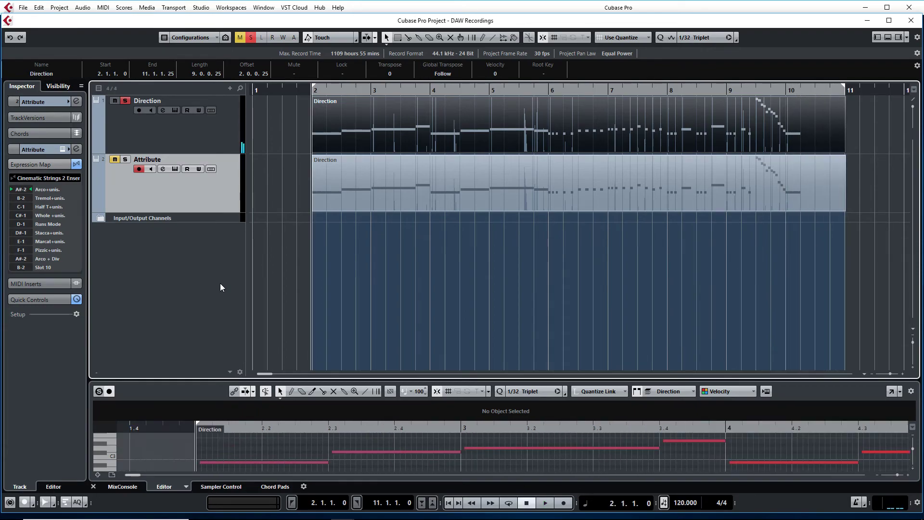
Step: Open the Direction part in a full Key Editor window, enlarging the note area above the lower lane
{"action": "left_click", "coordinate": [540, 116]}
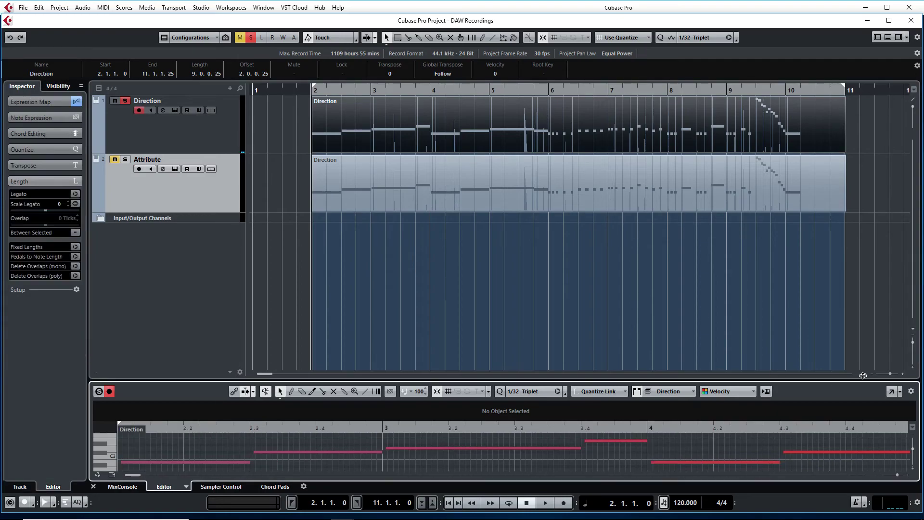
{"action": "left_click", "coordinate": [890, 391]}
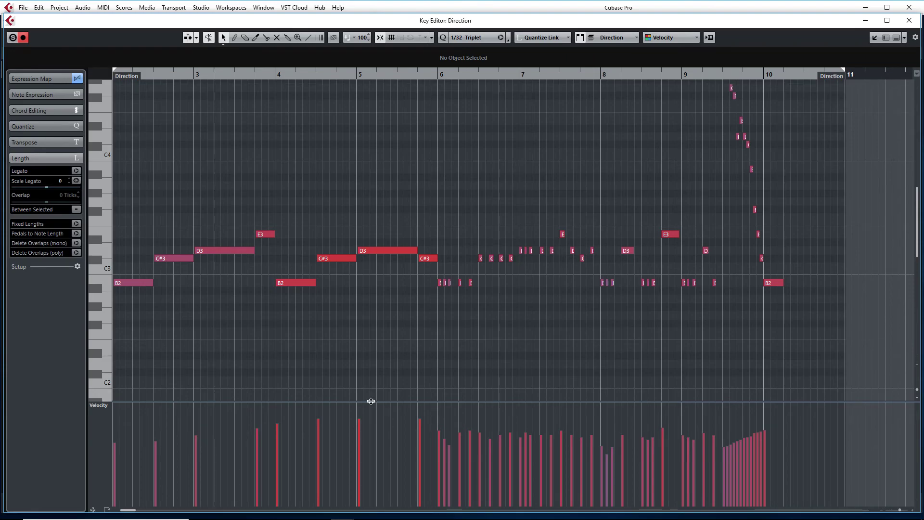
{"action": "left_click_drag", "start_coordinate": [371, 401], "coordinate": [376, 427]}
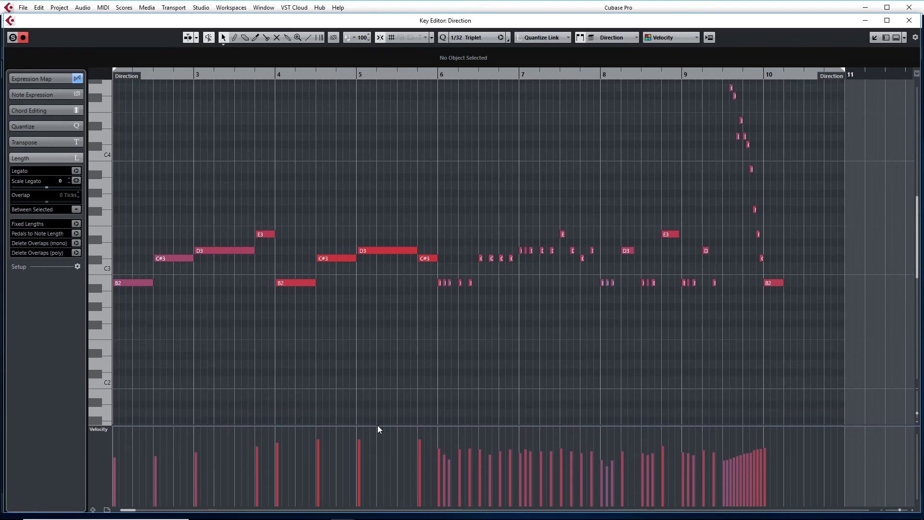
{"action": "scroll", "coordinate": [419, 358], "scroll_direction": "up", "scroll_amount": 3}
{"action": "scroll", "coordinate": [419, 358], "scroll_direction": "down", "scroll_amount": 5}
{"action": "scroll", "coordinate": [419, 358], "scroll_direction": "up", "scroll_amount": 2}
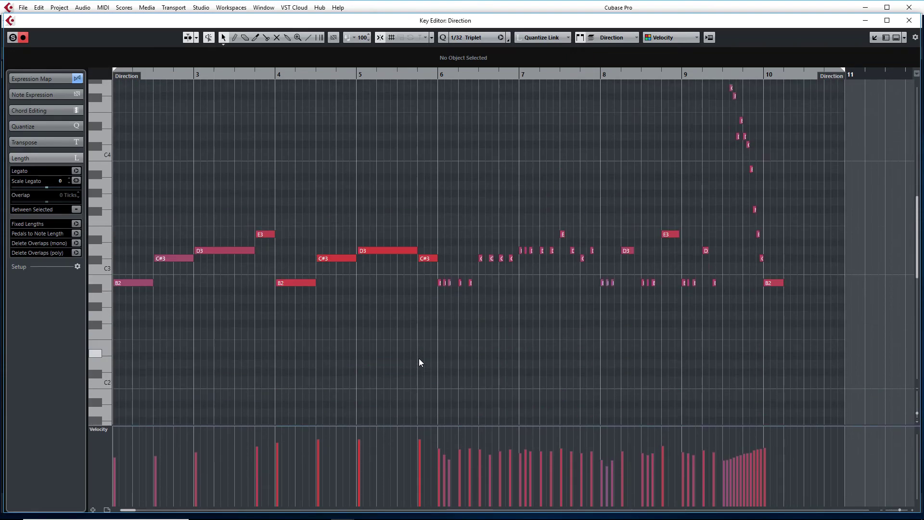
{"action": "left_click", "coordinate": [107, 432]}
Step: Show Articulations in the lower lane, drag it much taller, and play from bar 1
{"action": "left_click", "coordinate": [137, 220]}
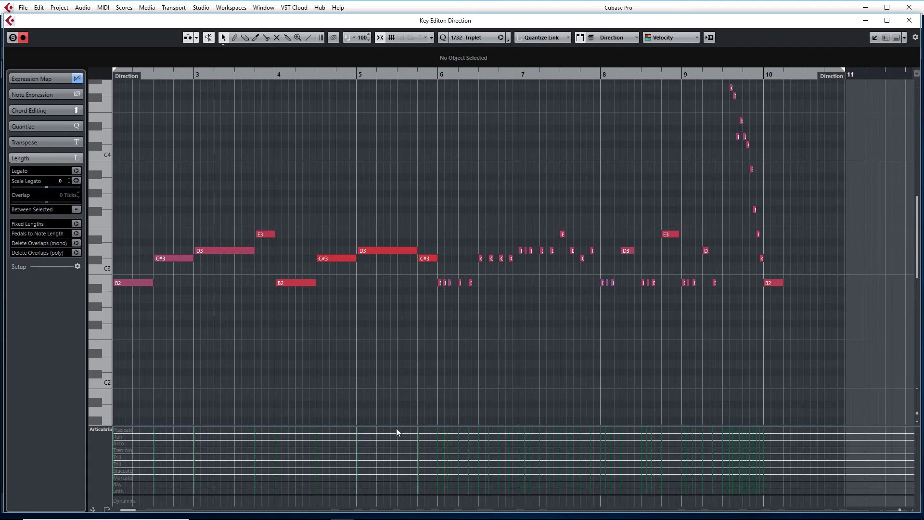
{"action": "scroll", "coordinate": [480, 360], "scroll_direction": "down", "scroll_amount": 3}
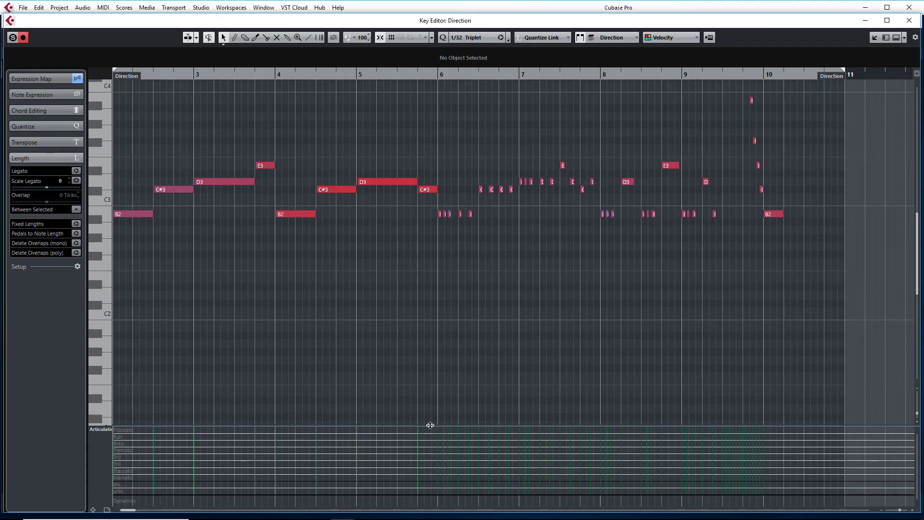
{"action": "left_click_drag", "start_coordinate": [432, 423], "coordinate": [431, 239]}
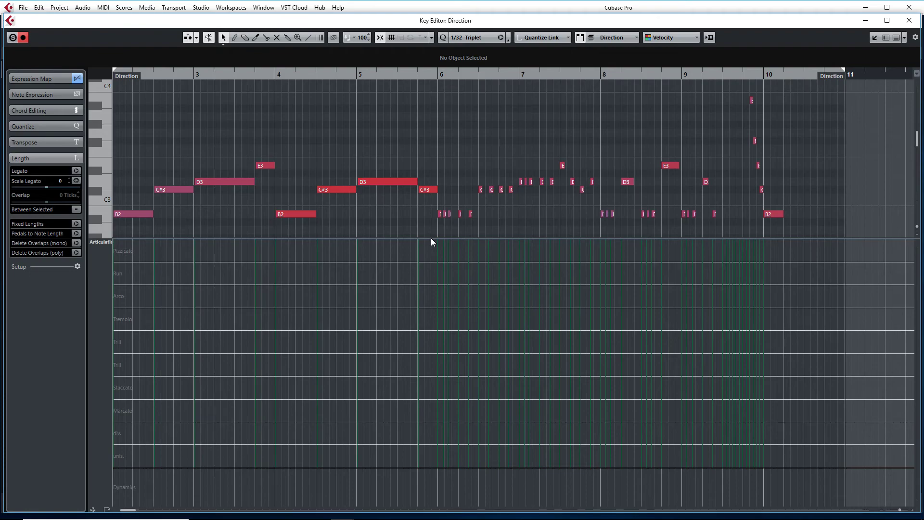
{"action": "scroll", "coordinate": [510, 189], "scroll_direction": "down", "scroll_amount": 1}
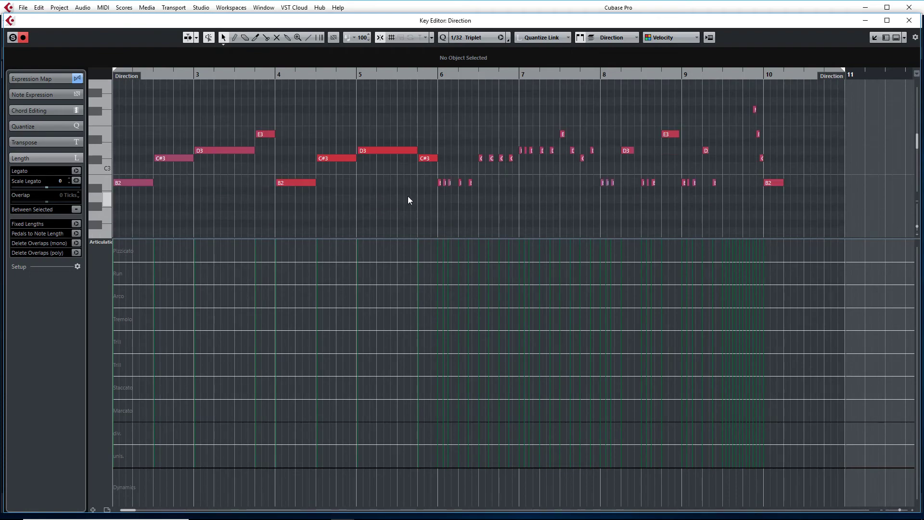
{"action": "scroll", "coordinate": [441, 208], "scroll_direction": "left", "scroll_amount": 1}
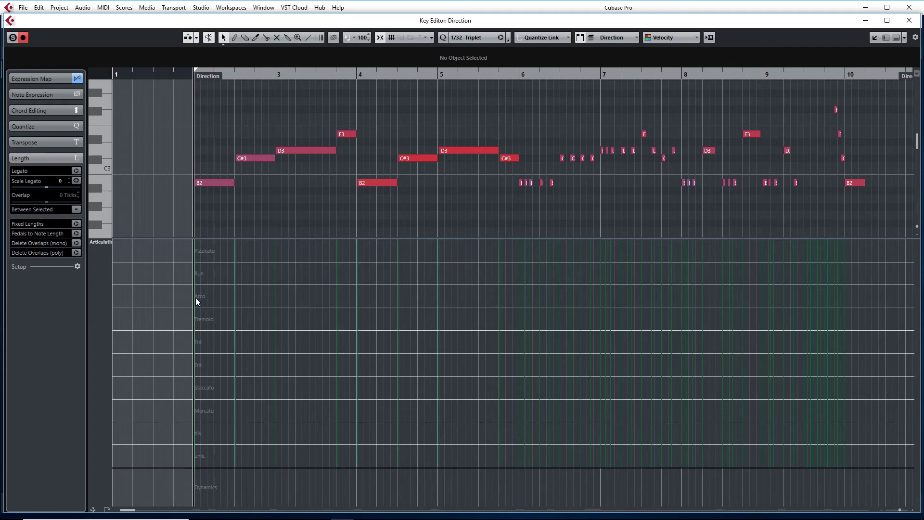
{"action": "key", "text": "space"}
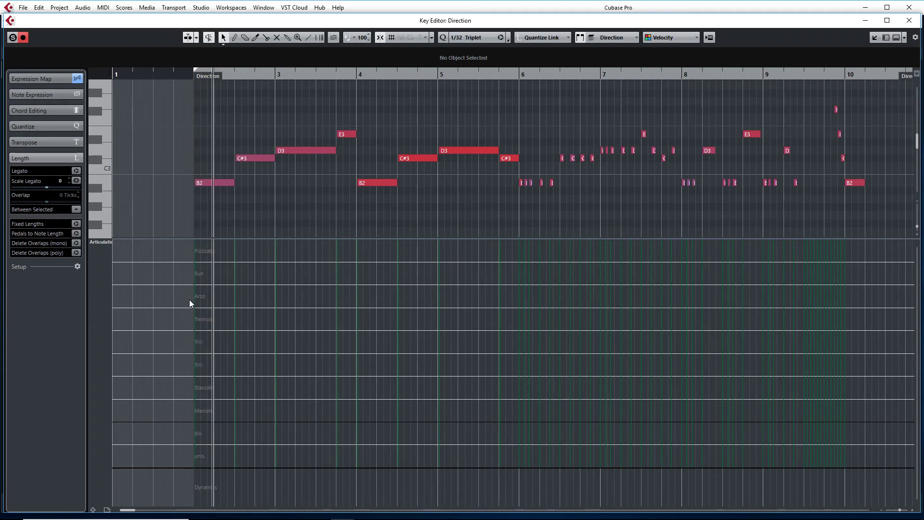
Step: Draw Arco from the part start, Staccato around bar 6, and Trill just after bar 8
{"action": "key", "text": "space"}
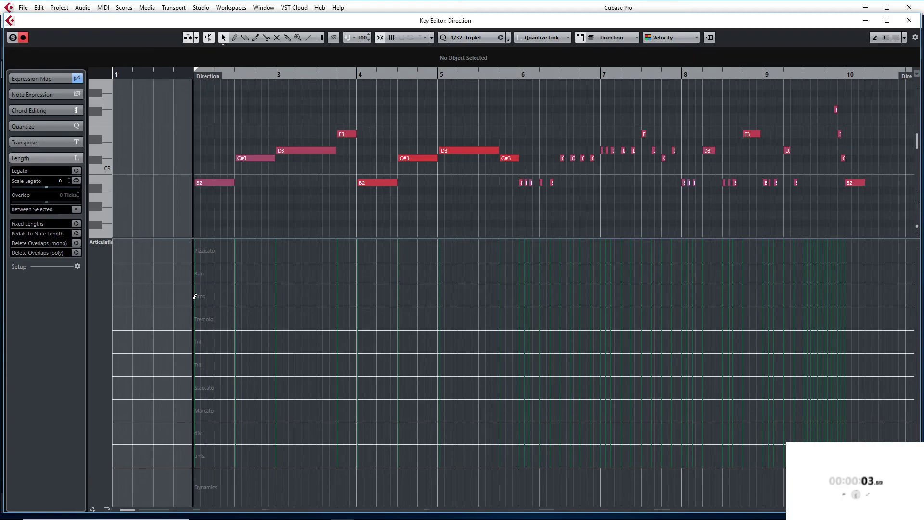
{"action": "left_click", "coordinate": [196, 296]}
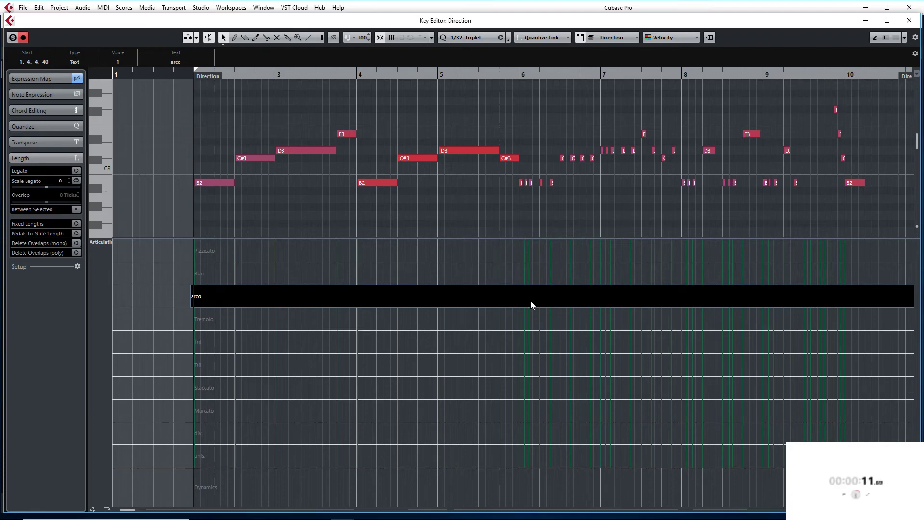
{"action": "left_click", "coordinate": [518, 387]}
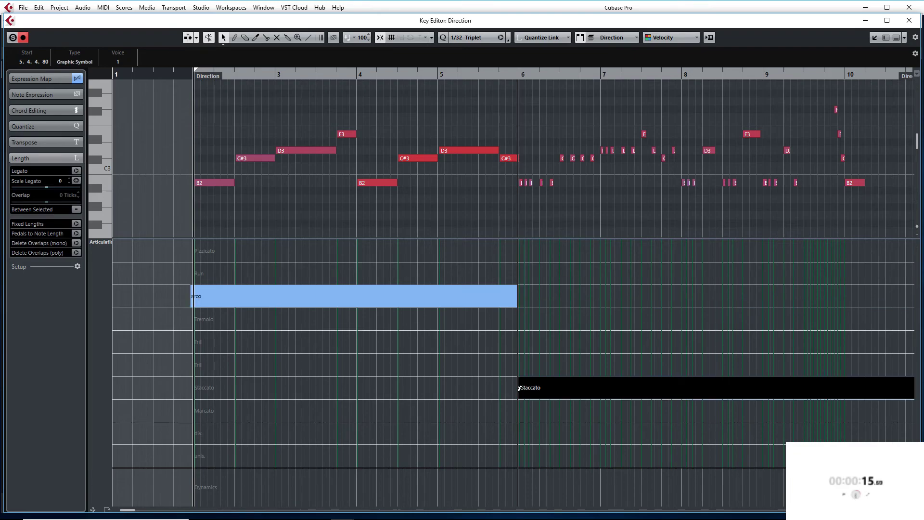
{"action": "scroll", "coordinate": [582, 356], "scroll_direction": "right", "scroll_amount": 2}
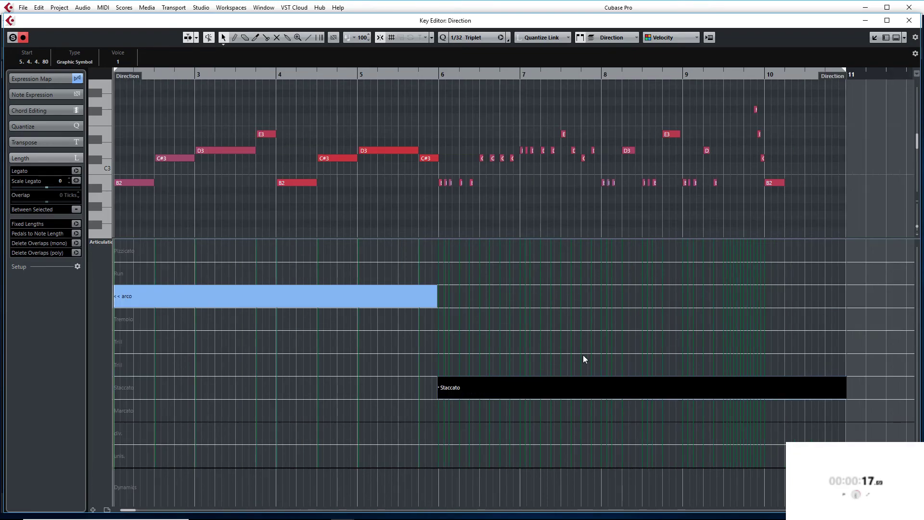
{"action": "scroll", "coordinate": [583, 356], "scroll_direction": "right", "scroll_amount": 2}
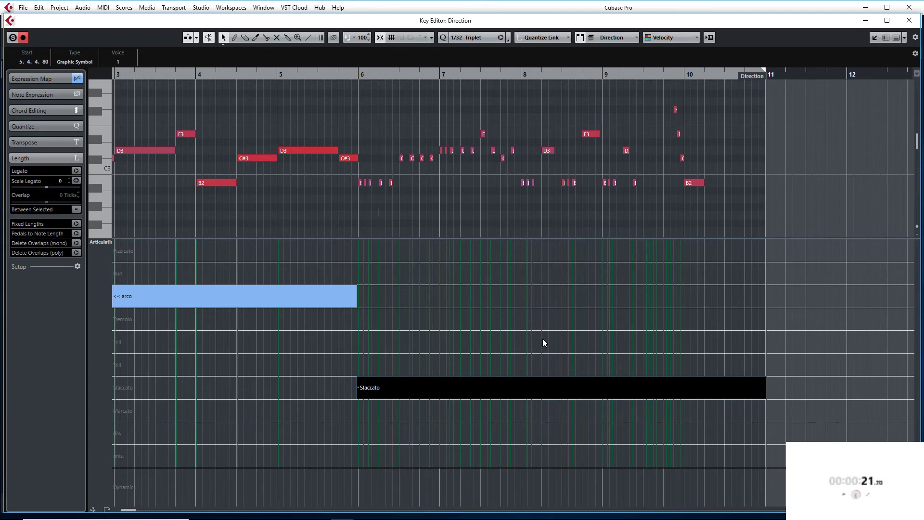
{"action": "key", "text": "alt"}
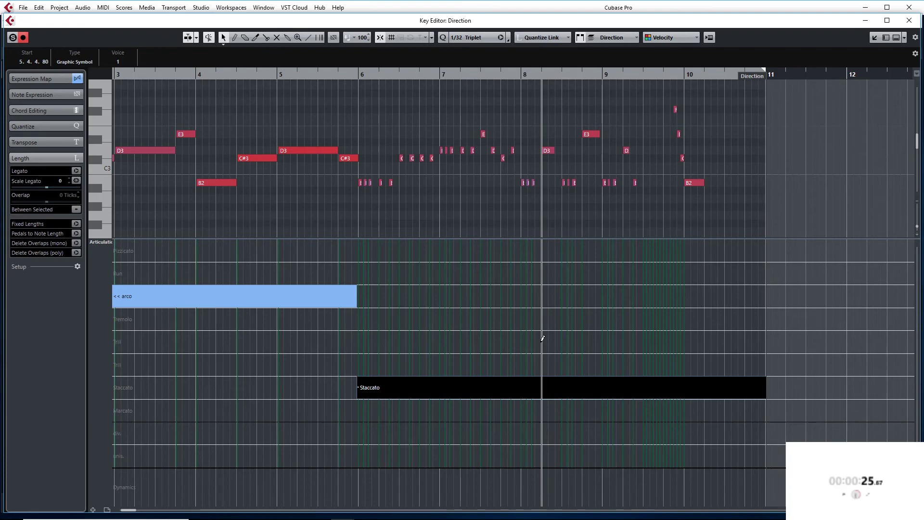
{"action": "left_click", "coordinate": [542, 338]}
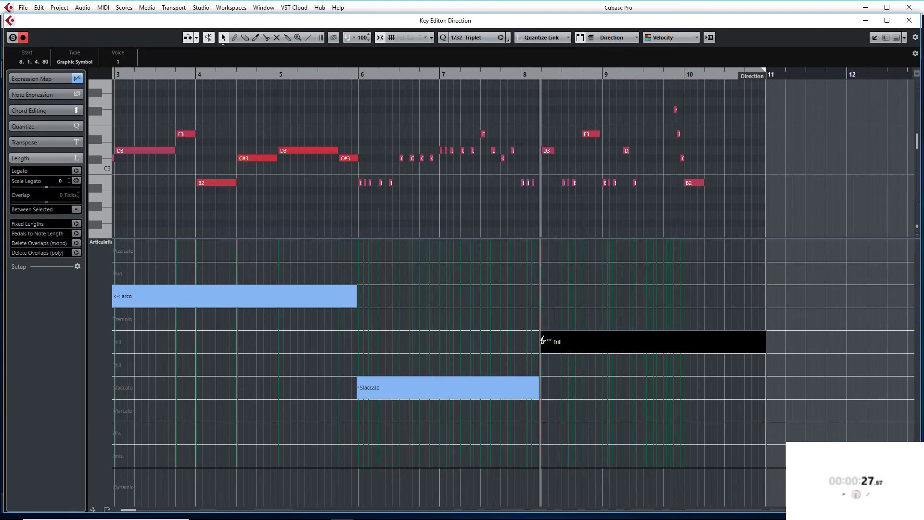
Step: Alternate Staccato with two short Trills after bar 8, starting the first Staccato slightly later
{"action": "left_click", "coordinate": [562, 387]}
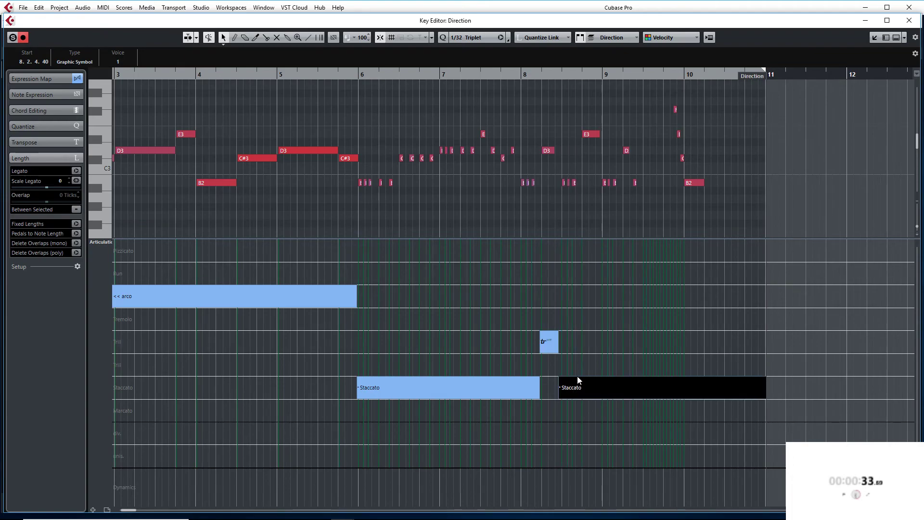
{"action": "scroll", "coordinate": [576, 376], "scroll_direction": "up", "scroll_amount": 4}
{"action": "left_click_drag", "start_coordinate": [547, 392], "coordinate": [551, 388]}
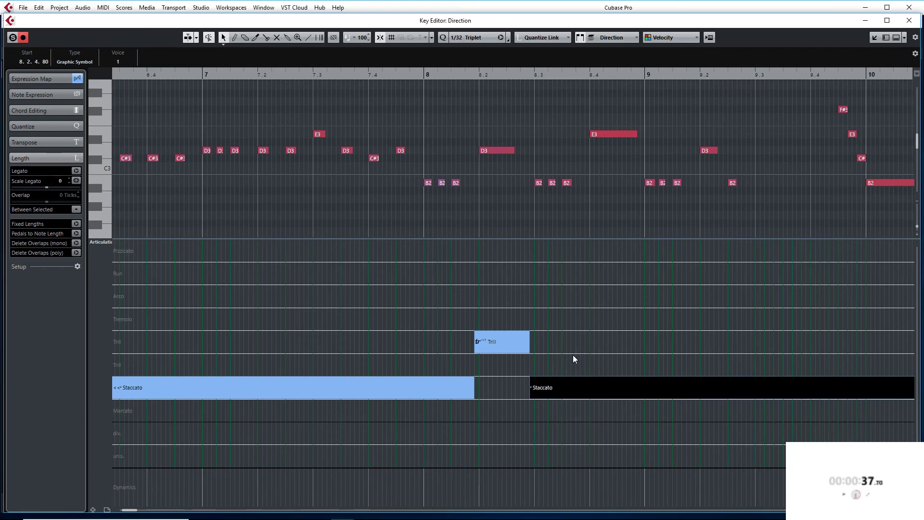
{"action": "scroll", "coordinate": [572, 355], "scroll_direction": "right", "scroll_amount": 2}
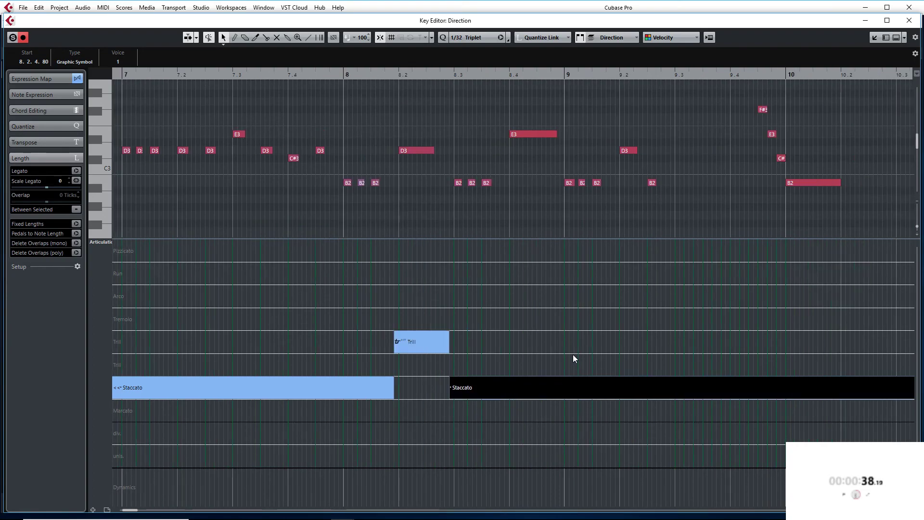
{"action": "left_click", "coordinate": [504, 364]}
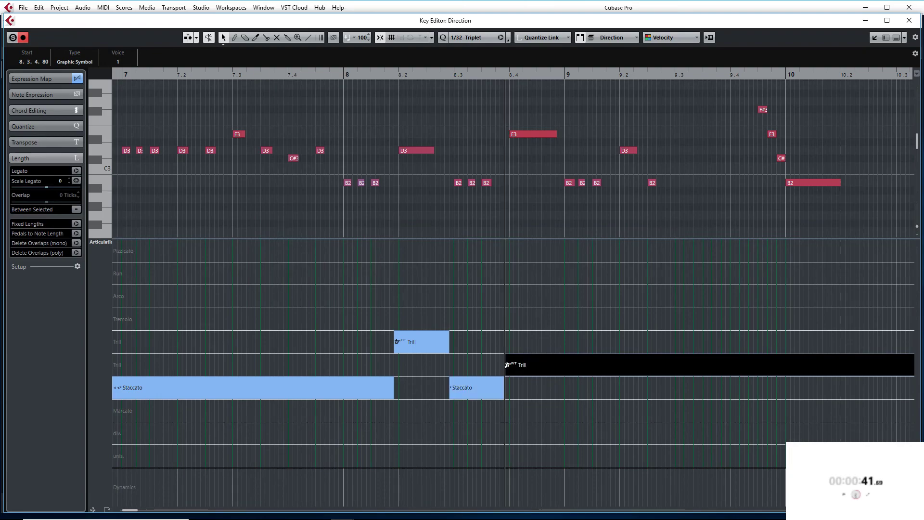
{"action": "left_click", "coordinate": [563, 386]}
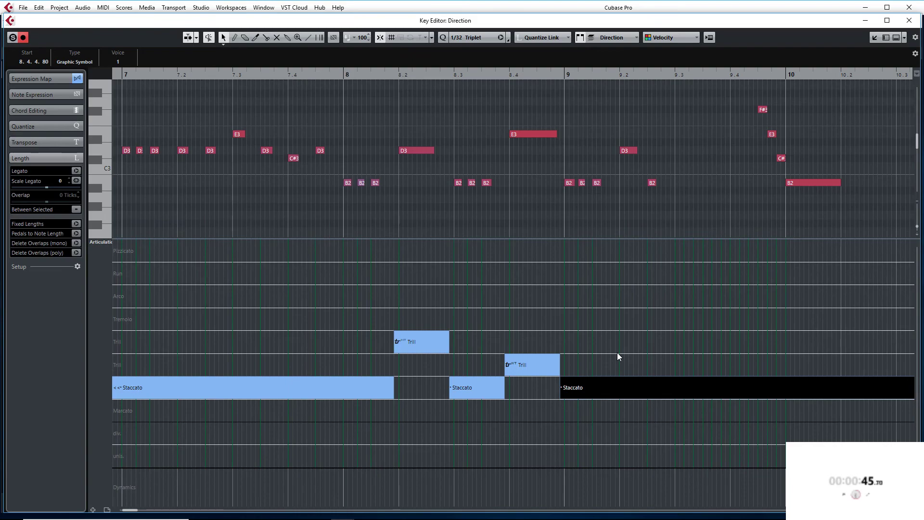
Step: Add a Run marking leading into bar 10 and a Marcato marking from bar 10
{"action": "scroll", "coordinate": [617, 352], "scroll_direction": "right", "scroll_amount": 3}
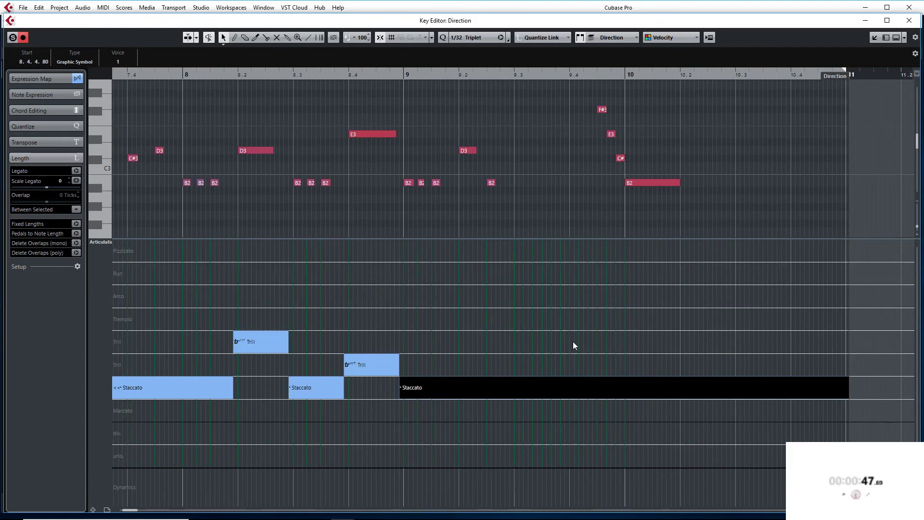
{"action": "left_click", "coordinate": [512, 274]}
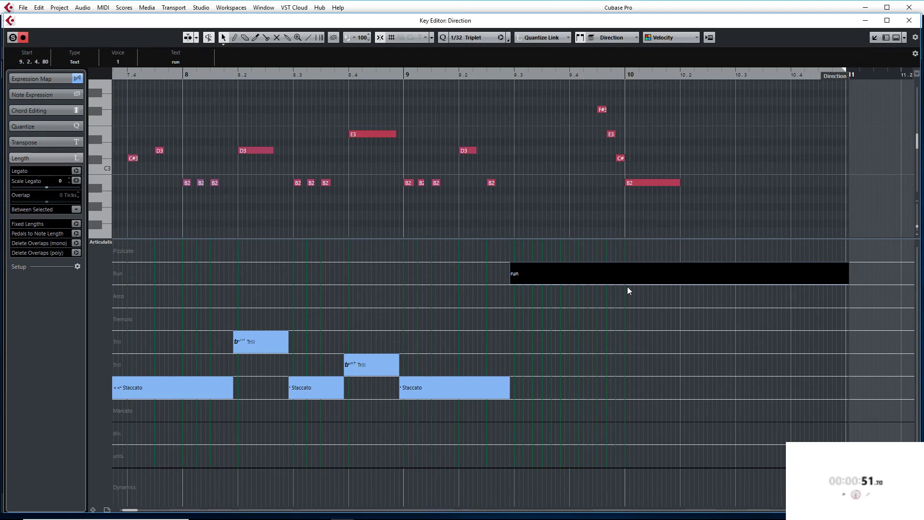
{"action": "left_click", "coordinate": [622, 411]}
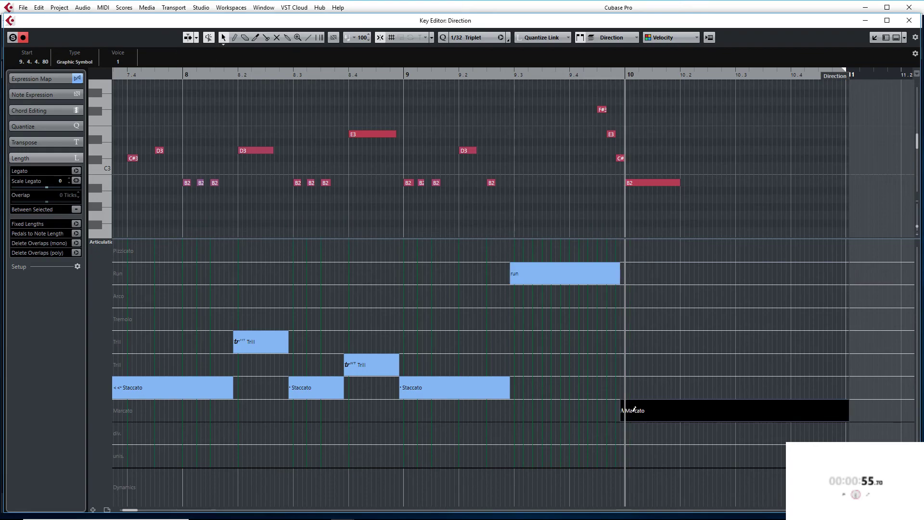
{"action": "key", "text": "g"}
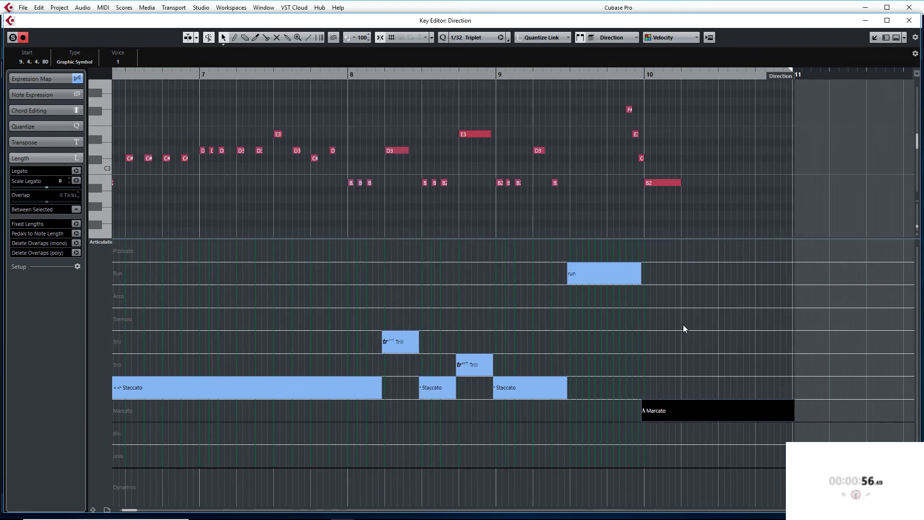
{"action": "scroll", "coordinate": [684, 329], "scroll_direction": "down", "scroll_amount": 1}
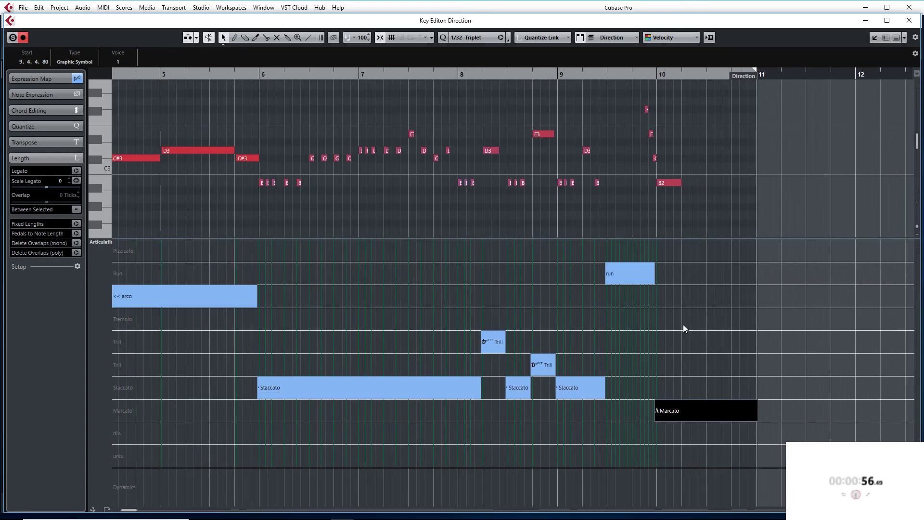
Step: Play the Direction part from bar 1 with Auto-Scroll following, then stop and return to start
{"action": "scroll", "coordinate": [684, 329], "scroll_direction": "left", "scroll_amount": 3}
{"action": "scroll", "coordinate": [683, 328], "scroll_direction": "down", "scroll_amount": 1}
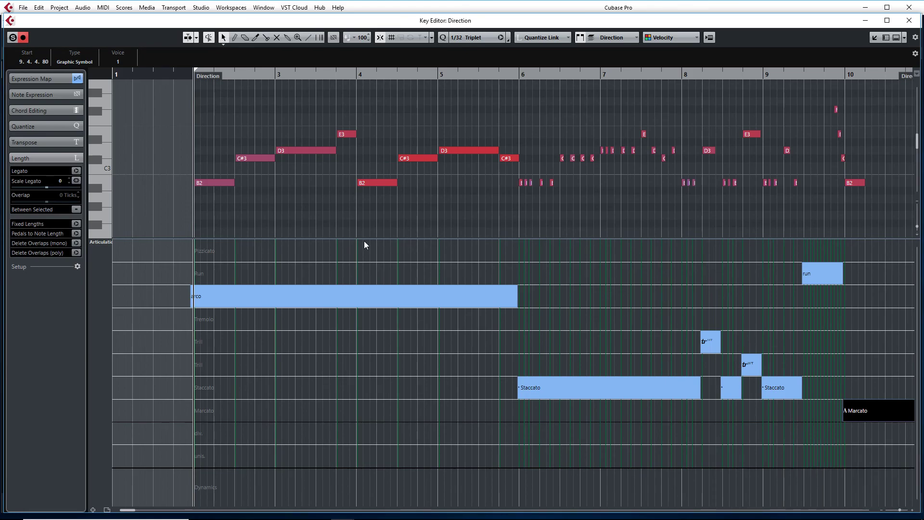
{"action": "left_click", "coordinate": [172, 74]}
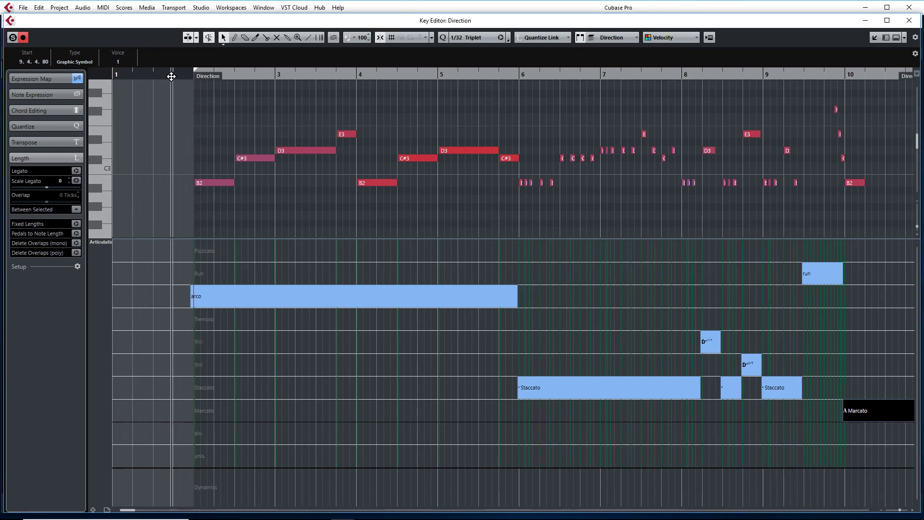
{"action": "key", "text": "space"}
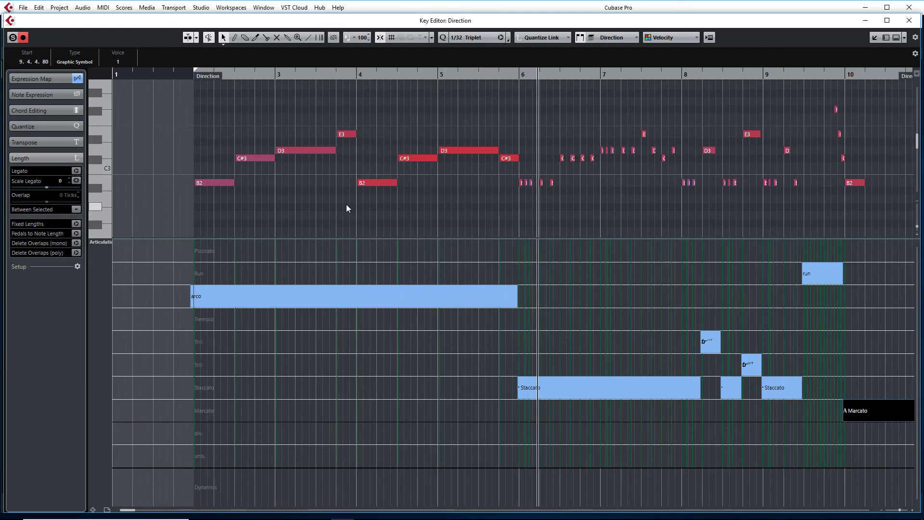
{"action": "key", "text": "f"}
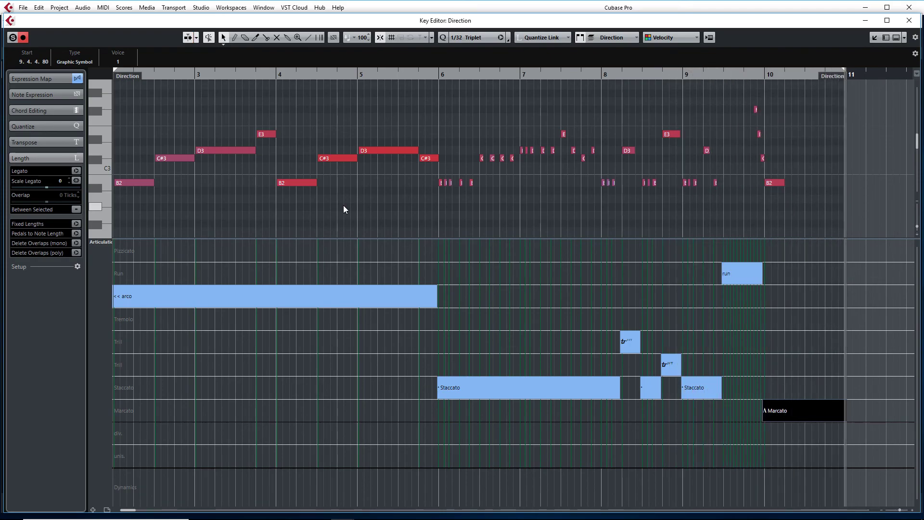
{"action": "key", "text": "space"}
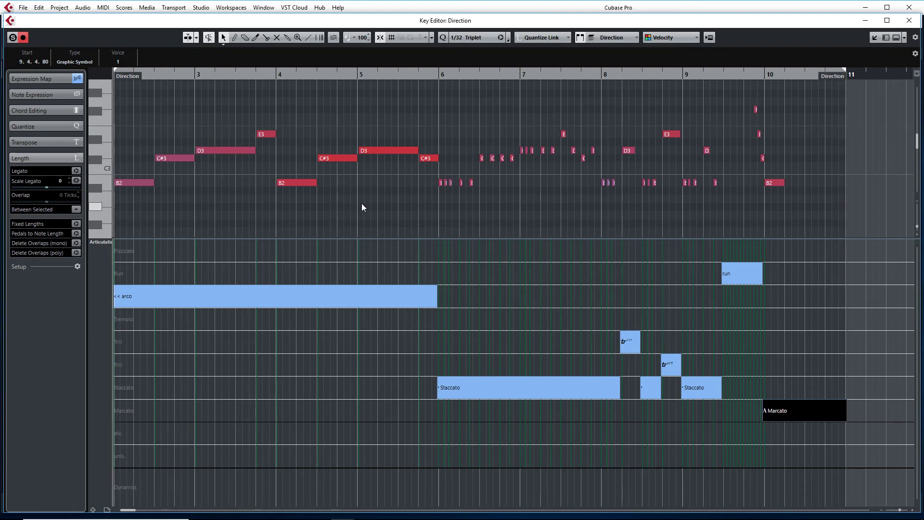
{"action": "scroll", "coordinate": [377, 203], "scroll_direction": "left", "scroll_amount": 2}
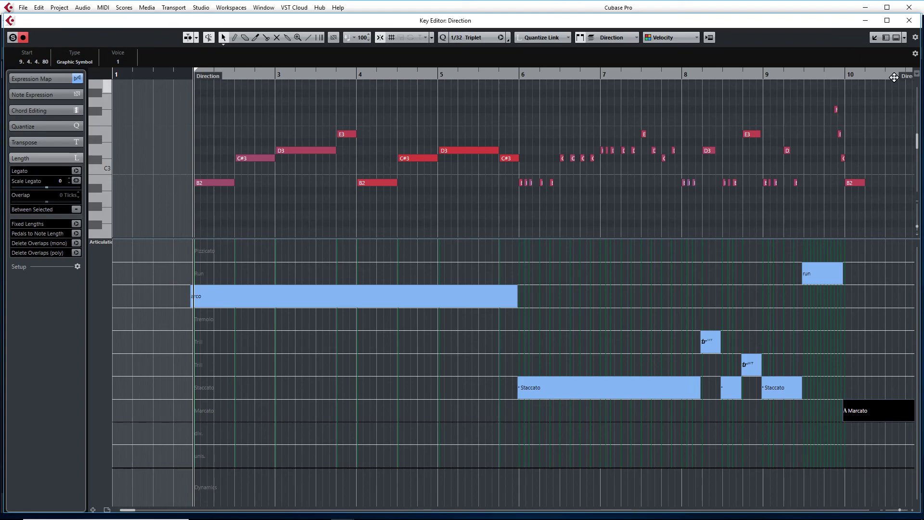
Step: Close the Direction editor, select the Attribute part, and move solo from Direction to Attribute
{"action": "left_click", "coordinate": [908, 21]}
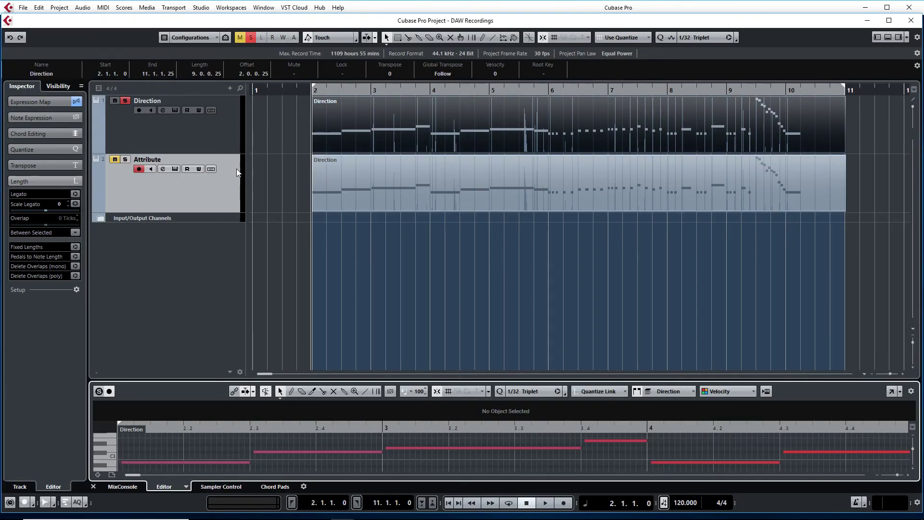
{"action": "left_click", "coordinate": [560, 165]}
{"action": "left_click", "coordinate": [522, 199]}
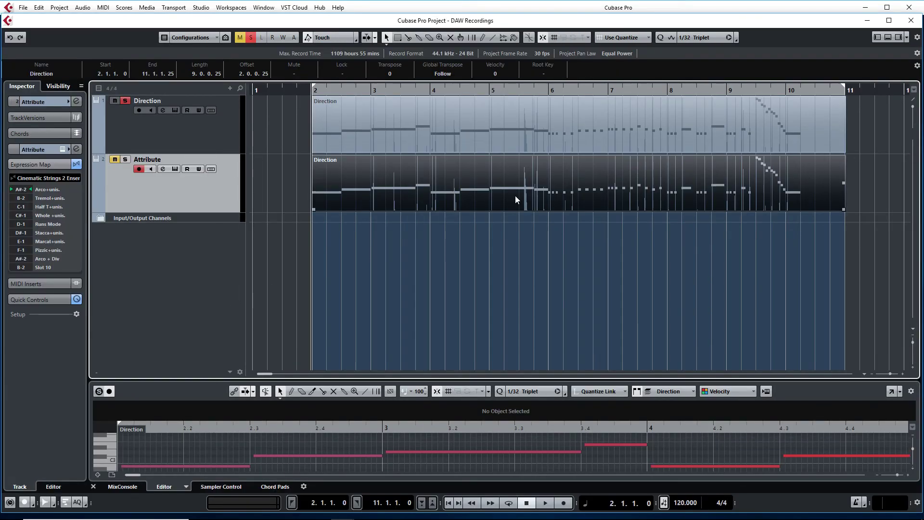
{"action": "left_click", "coordinate": [125, 101]}
{"action": "left_click", "coordinate": [125, 159]}
Step: Open the Attribute part in a full Key Editor with a taller Articulations lane
{"action": "left_click", "coordinate": [891, 391]}
{"action": "scroll", "coordinate": [639, 329], "scroll_direction": "down", "scroll_amount": 5}
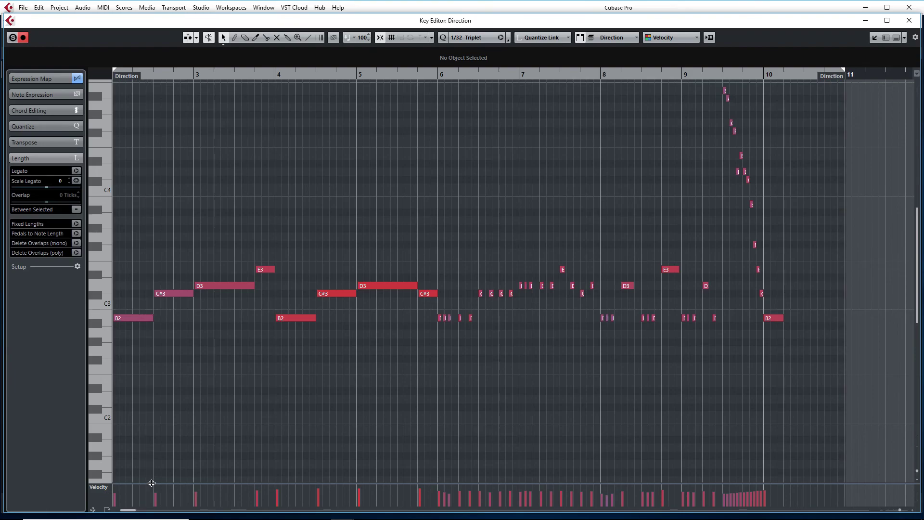
{"action": "mouse_move", "coordinate": [152, 482]}
{"action": "left_mouse_down"}
{"action": "mouse_move", "coordinate": [159, 446]}
{"action": "mouse_move", "coordinate": [157, 465]}
{"action": "left_mouse_up"}
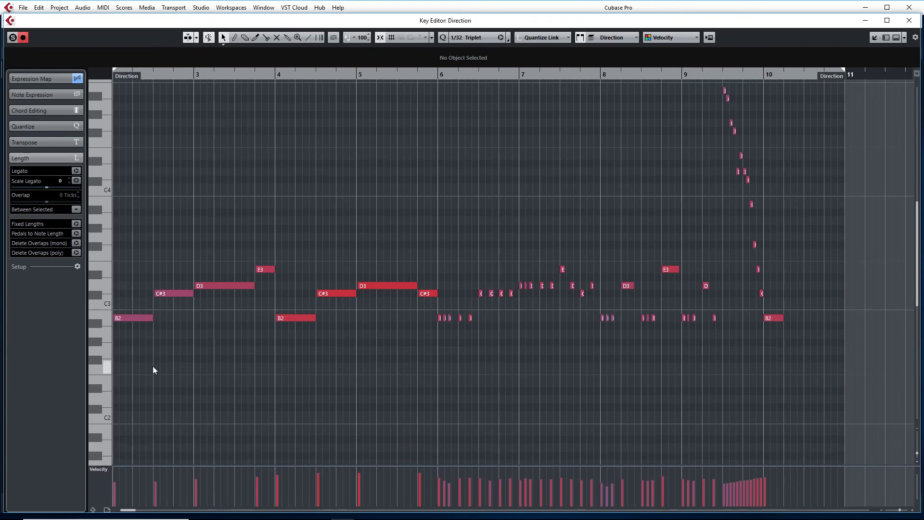
{"action": "left_click", "coordinate": [108, 469]}
{"action": "left_click", "coordinate": [115, 261]}
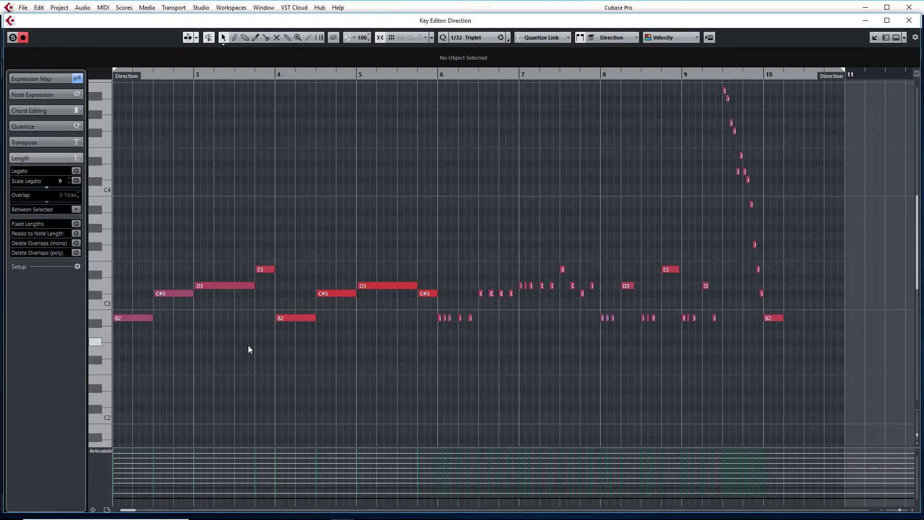
{"action": "scroll", "coordinate": [248, 346], "scroll_direction": "left", "scroll_amount": 2}
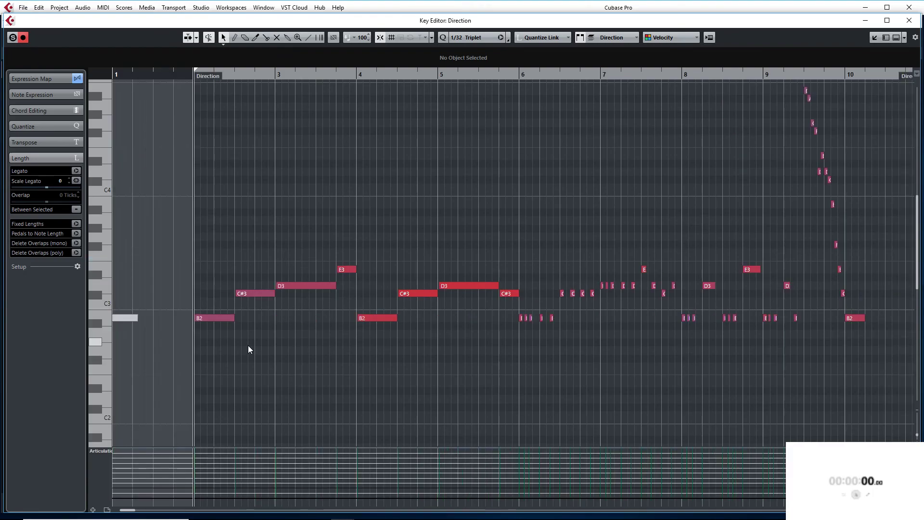
Step: Tag the long notes from bar 2 to bar 6 with Arco via the info line
{"action": "left_click_drag", "start_coordinate": [208, 218], "coordinate": [513, 406]}
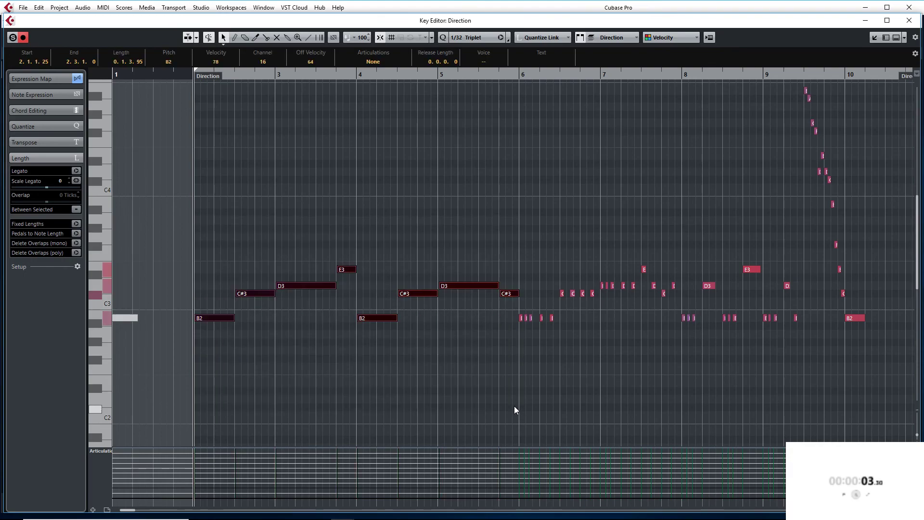
{"action": "left_click", "coordinate": [376, 61]}
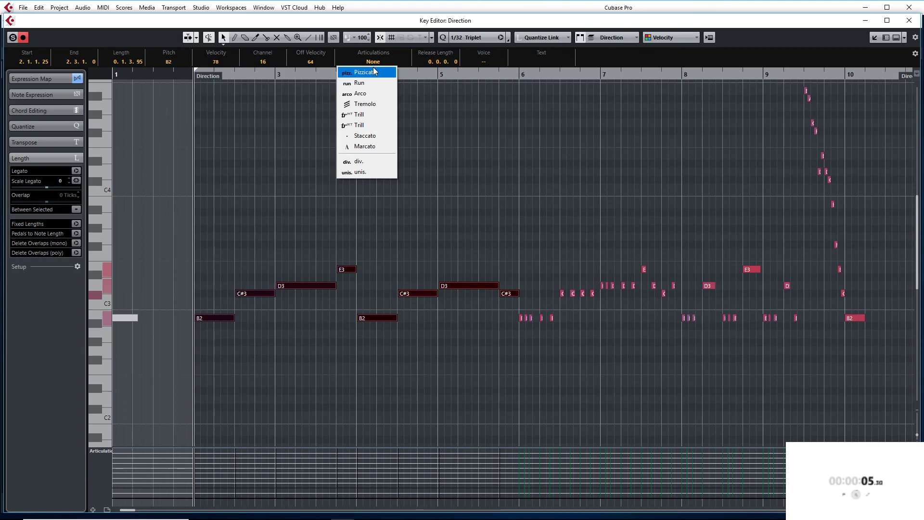
{"action": "left_click", "coordinate": [373, 95]}
Step: Select the short notes from bar 6 plus the short B2 notes at and after bar 8
{"action": "left_click_drag", "start_coordinate": [520, 344], "coordinate": [678, 255]}
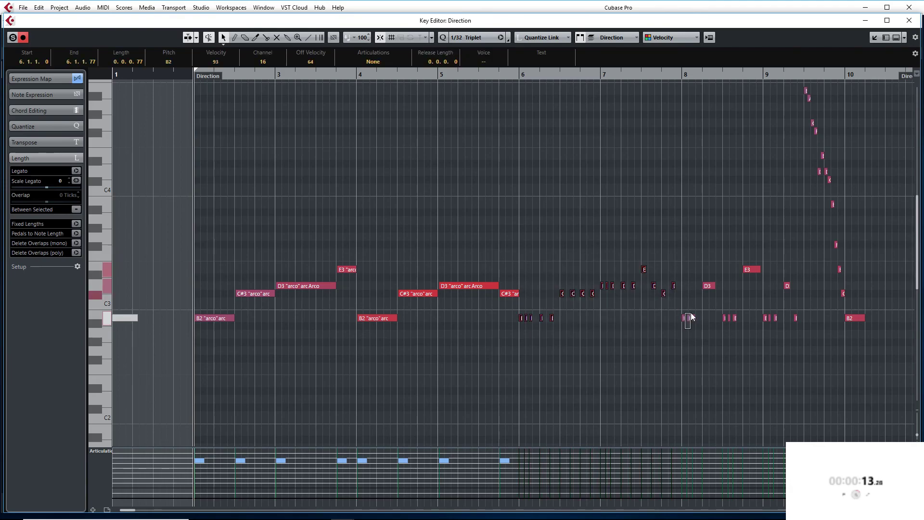
{"action": "left_click_drag", "start_coordinate": [691, 313], "coordinate": [685, 324]}
{"action": "left_click_drag", "start_coordinate": [737, 313], "coordinate": [802, 278]}
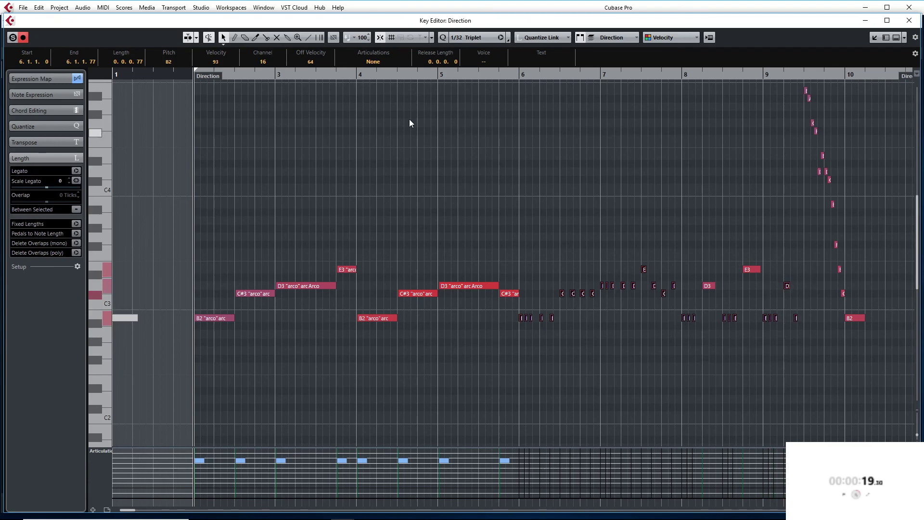
Step: Tag the short notes Staccato, the bar-8 D3 Trill, and the late-bar-8 E3 with the second Trill
{"action": "left_click", "coordinate": [374, 61]}
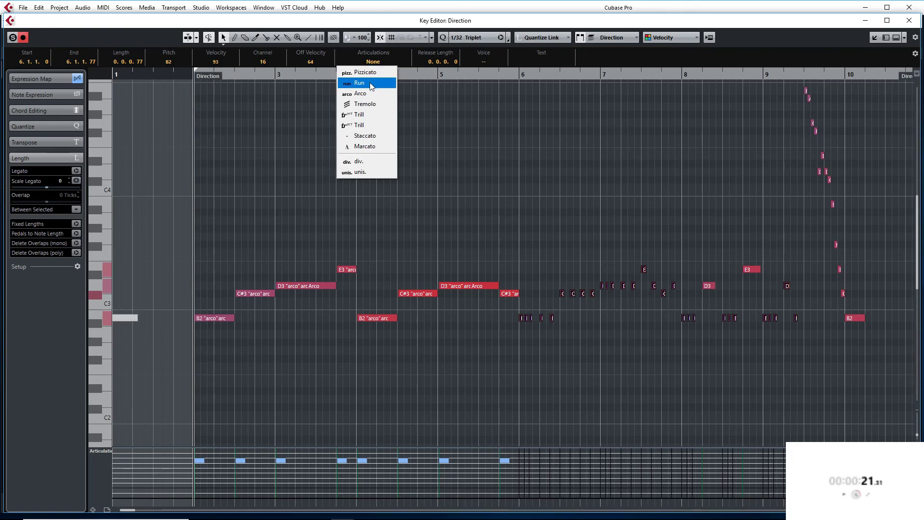
{"action": "left_click", "coordinate": [374, 136]}
{"action": "left_click", "coordinate": [708, 286]}
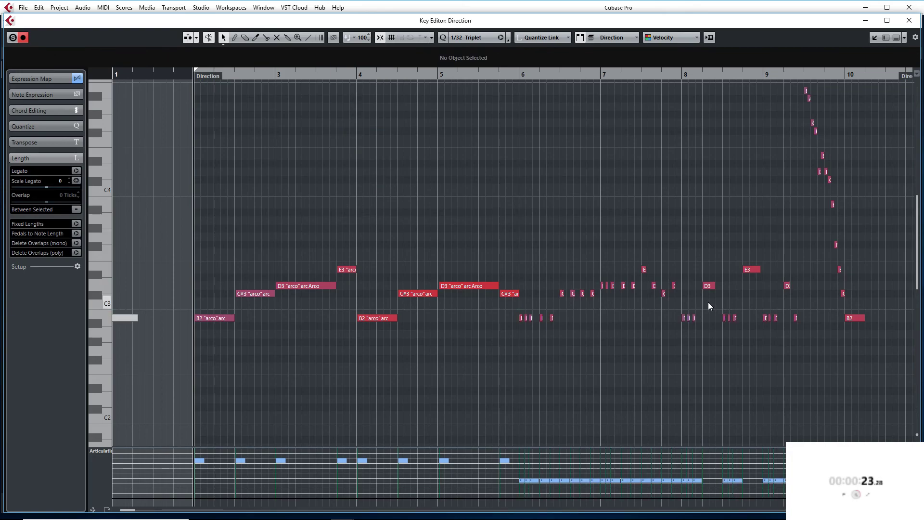
{"action": "left_click", "coordinate": [372, 62]}
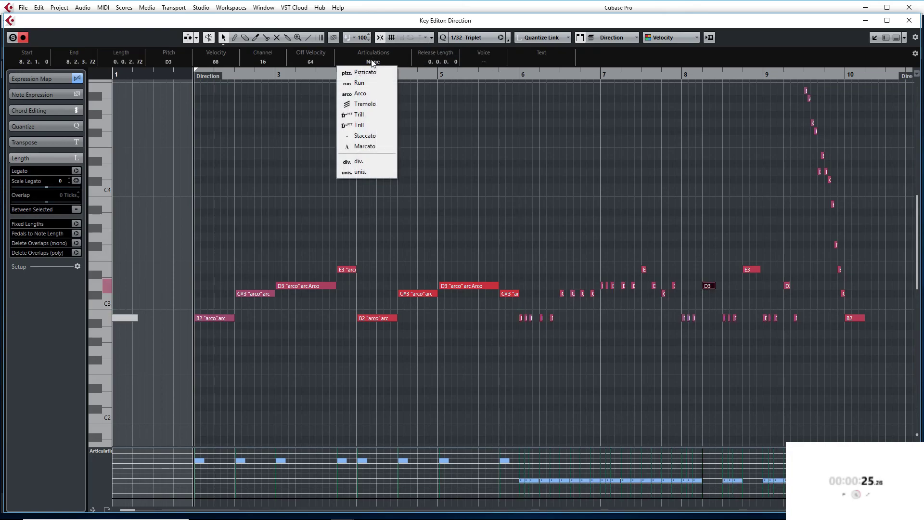
{"action": "left_click", "coordinate": [380, 114]}
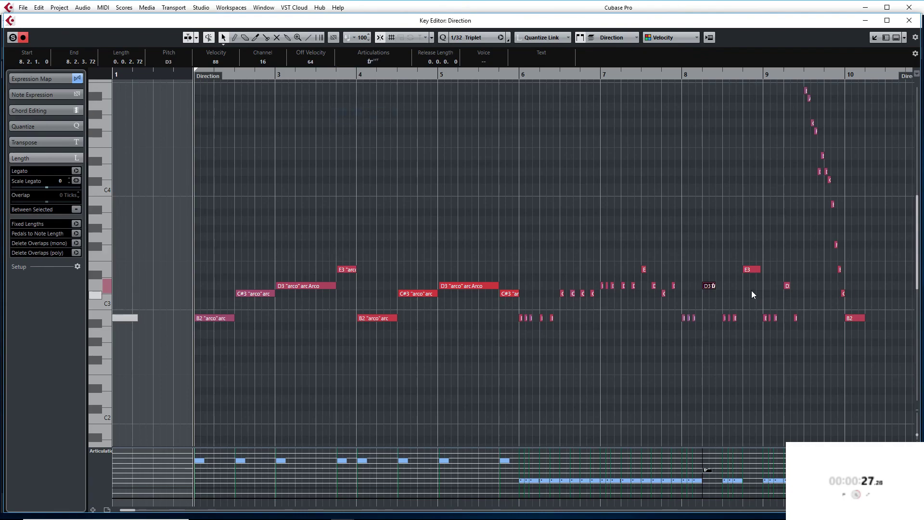
{"action": "left_click", "coordinate": [750, 269]}
{"action": "left_click", "coordinate": [374, 61]}
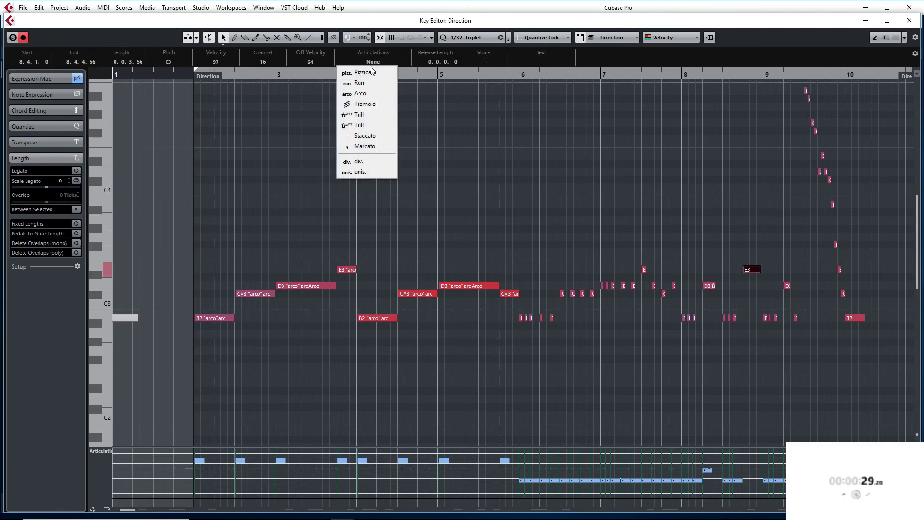
{"action": "left_click", "coordinate": [374, 125]}
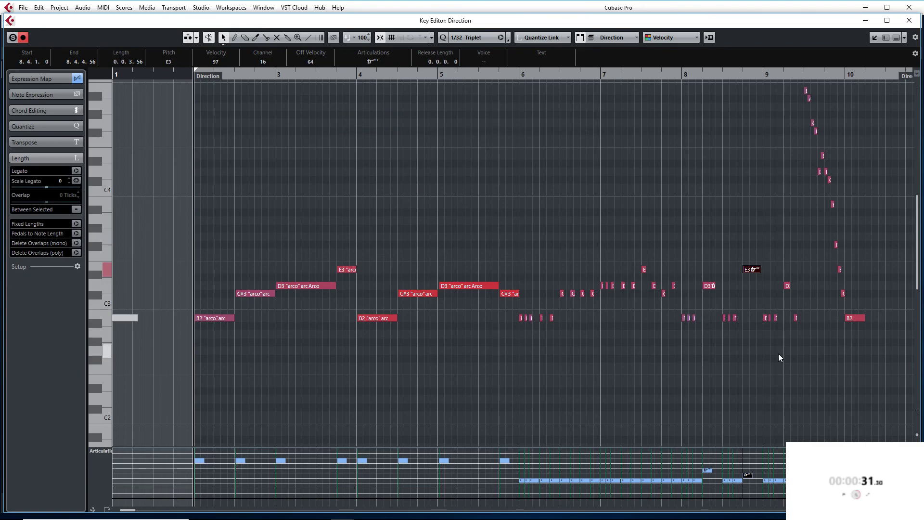
Step: Tag the rising run near bar 9 as Run and the bar-10 B2 as Marcato
{"action": "scroll", "coordinate": [807, 272], "scroll_direction": "right", "scroll_amount": 3}
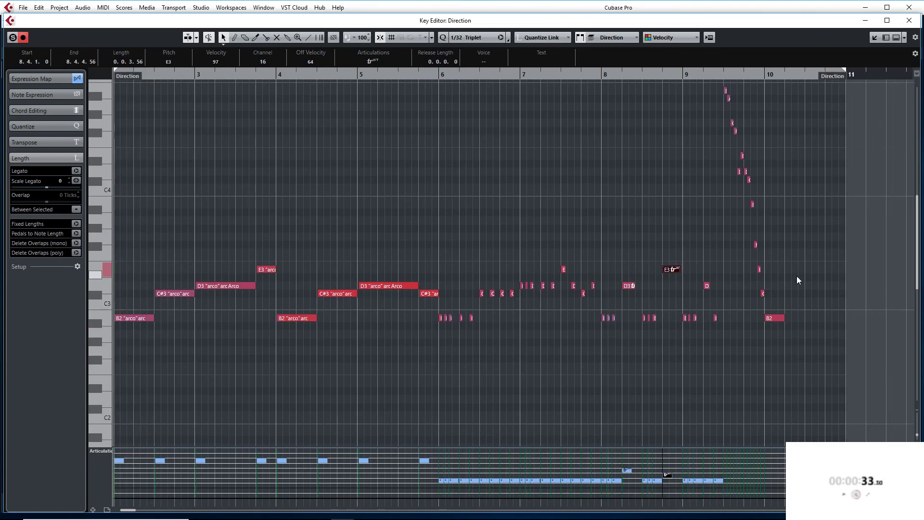
{"action": "scroll", "coordinate": [802, 270], "scroll_direction": "up", "scroll_amount": 3}
{"action": "left_click_drag", "start_coordinate": [724, 147], "coordinate": [764, 376]}
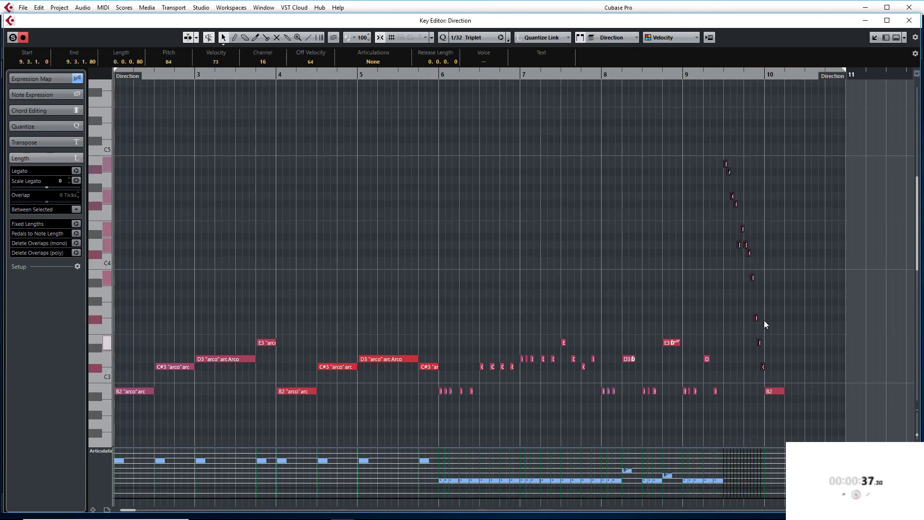
{"action": "left_click", "coordinate": [373, 62]}
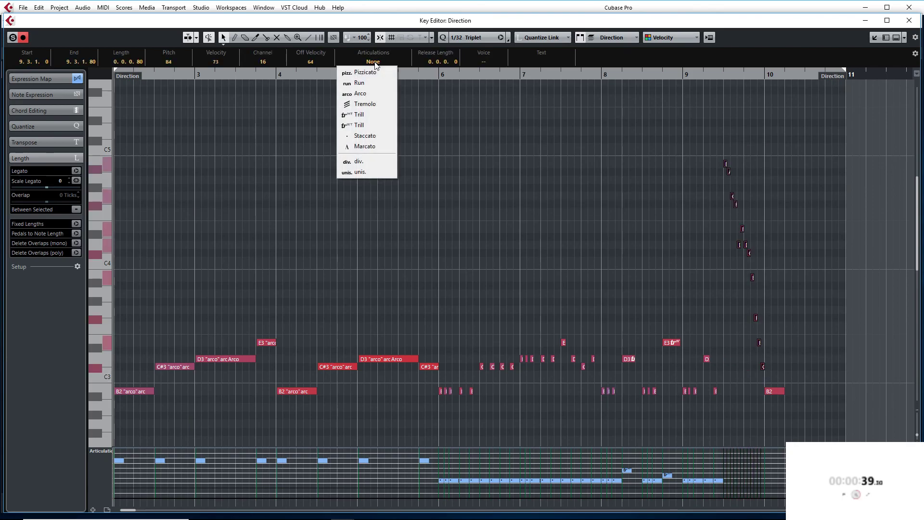
{"action": "left_click", "coordinate": [369, 84]}
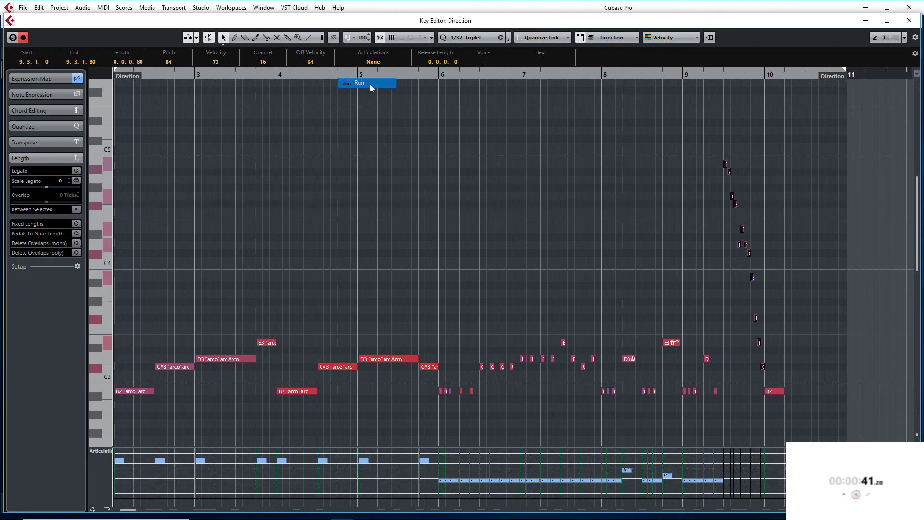
{"action": "mouse_move", "coordinate": [777, 407]}
{"action": "left_mouse_down"}
{"action": "mouse_move", "coordinate": [774, 372]}
{"action": "mouse_move", "coordinate": [782, 407]}
{"action": "left_mouse_up"}
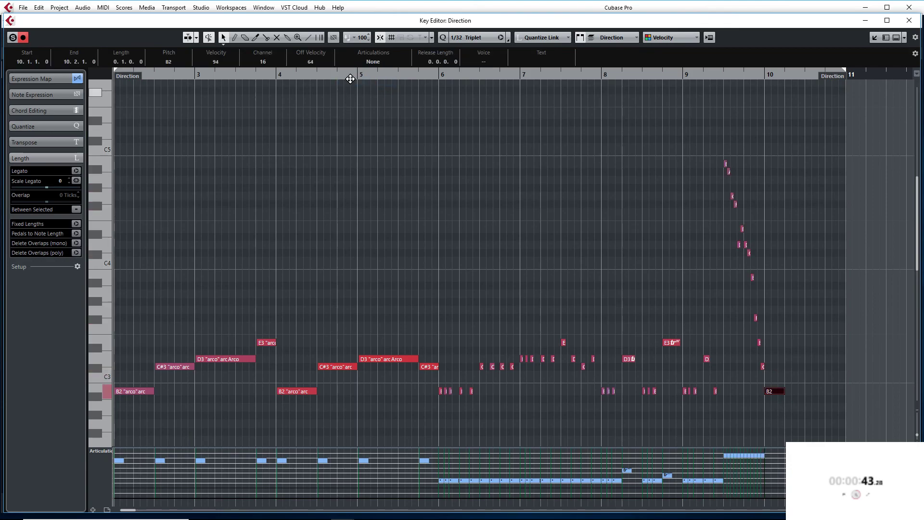
{"action": "left_click", "coordinate": [373, 62]}
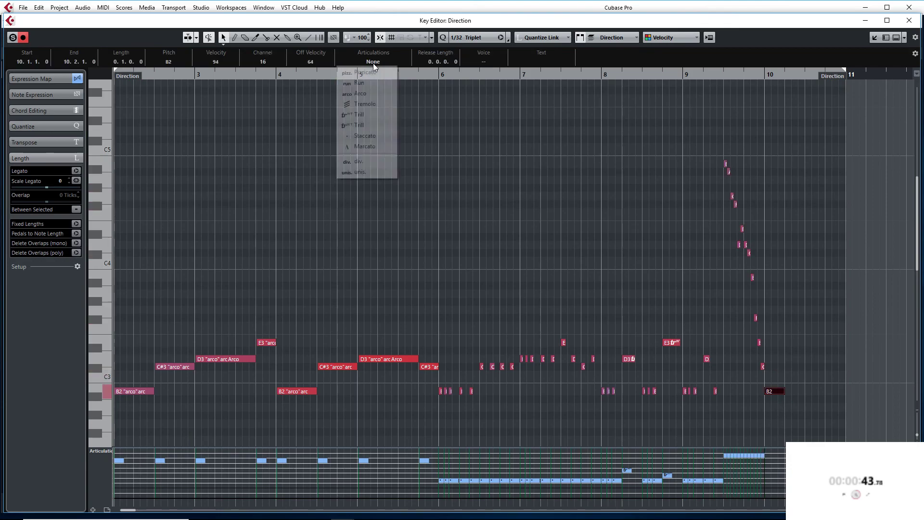
{"action": "left_click", "coordinate": [376, 147]}
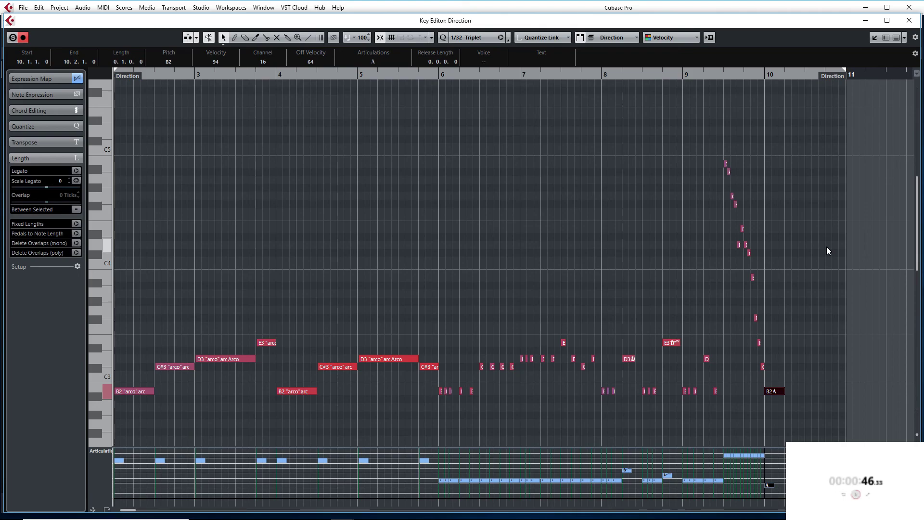
Step: Play the tagged part from its start, stop it, and close the Key Editor window
{"action": "scroll", "coordinate": [755, 313], "scroll_direction": "left", "scroll_amount": 2}
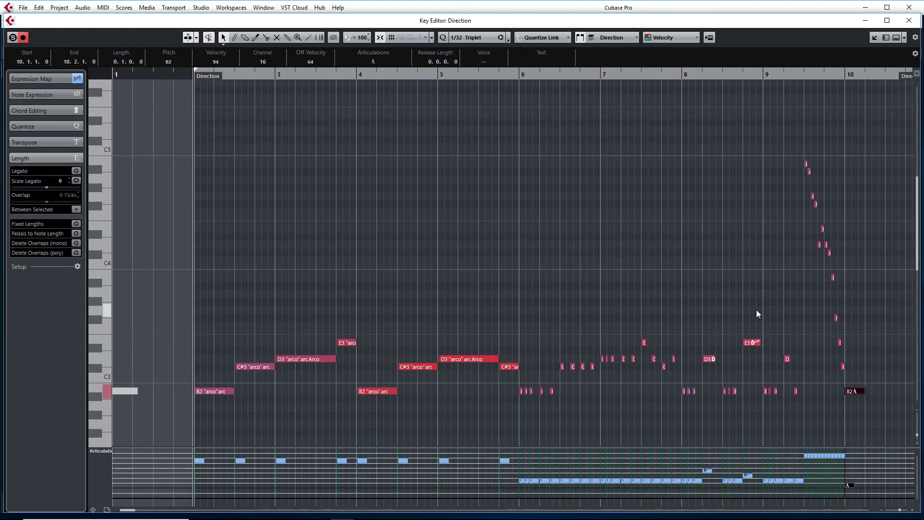
{"action": "key", "text": "space"}
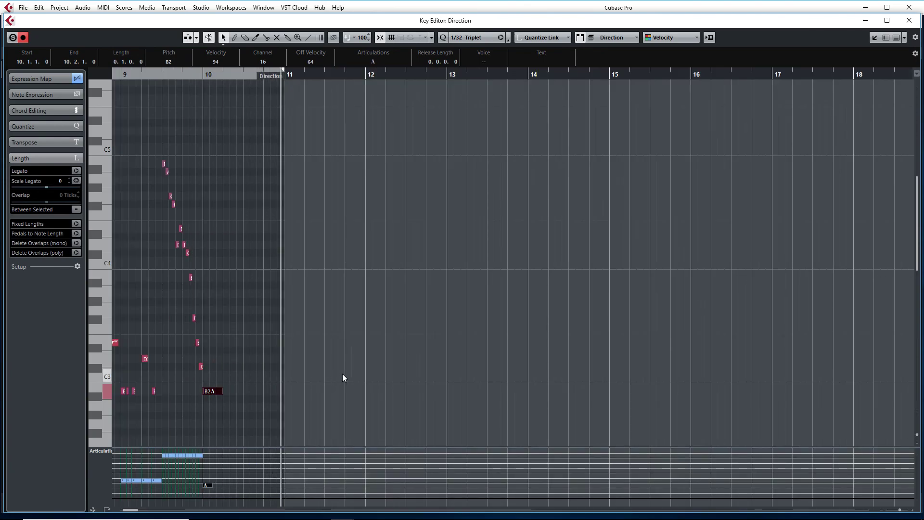
{"action": "key", "text": "space"}
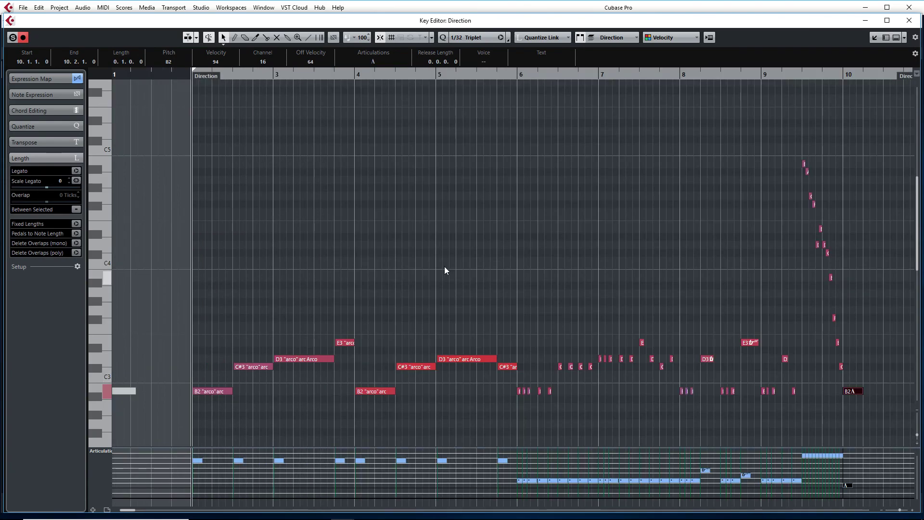
{"action": "left_click", "coordinate": [874, 37]}
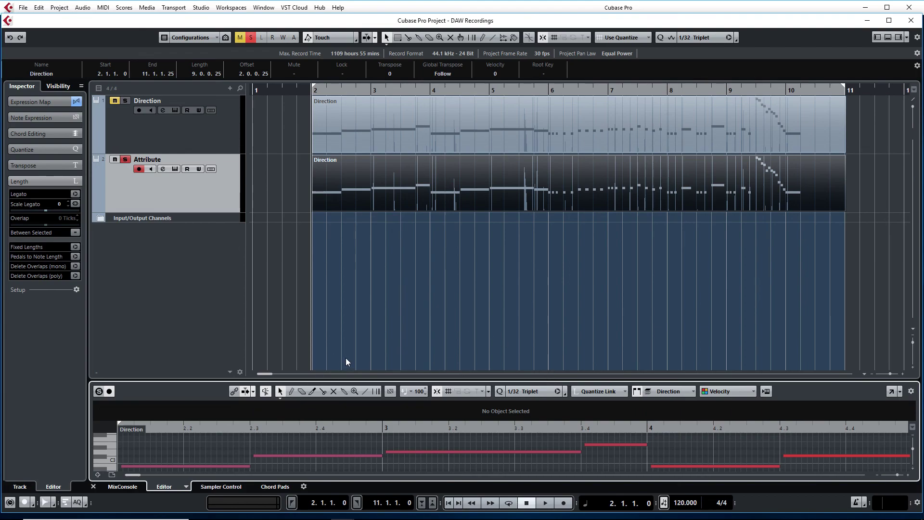
{"action": "mouse_move", "coordinate": [298, 518]}
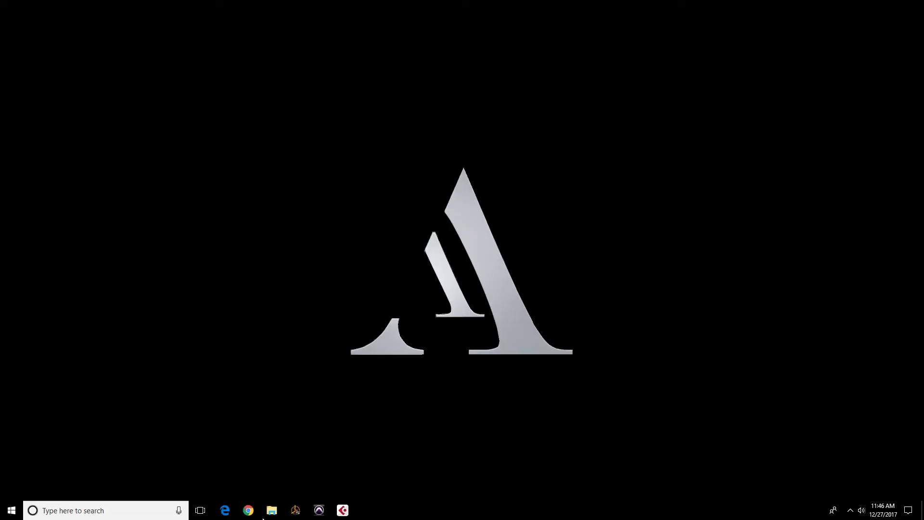
Step: Switch to Chrome and load arpegiah.com by entering 'arpegiah' in the address bar
{"action": "left_click", "coordinate": [248, 509]}
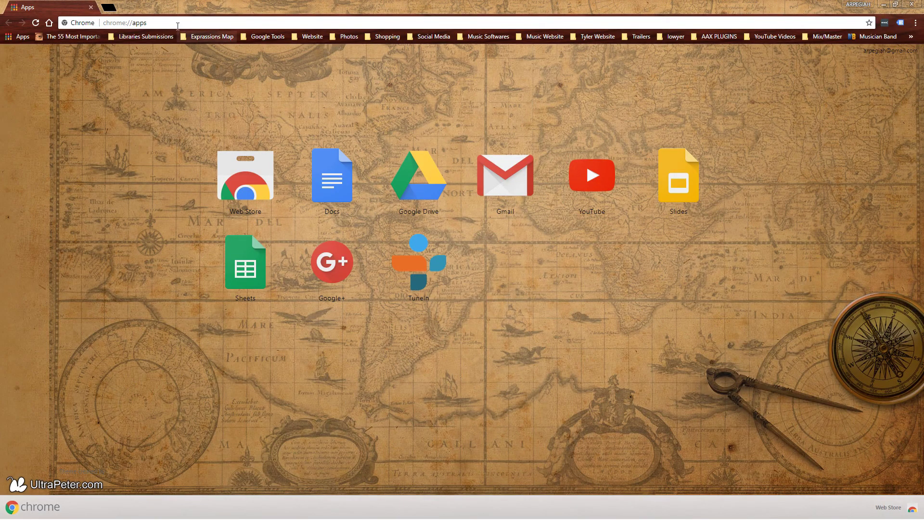
{"action": "left_click", "coordinate": [176, 21]}
{"action": "type", "text": "arpegiah.com"}
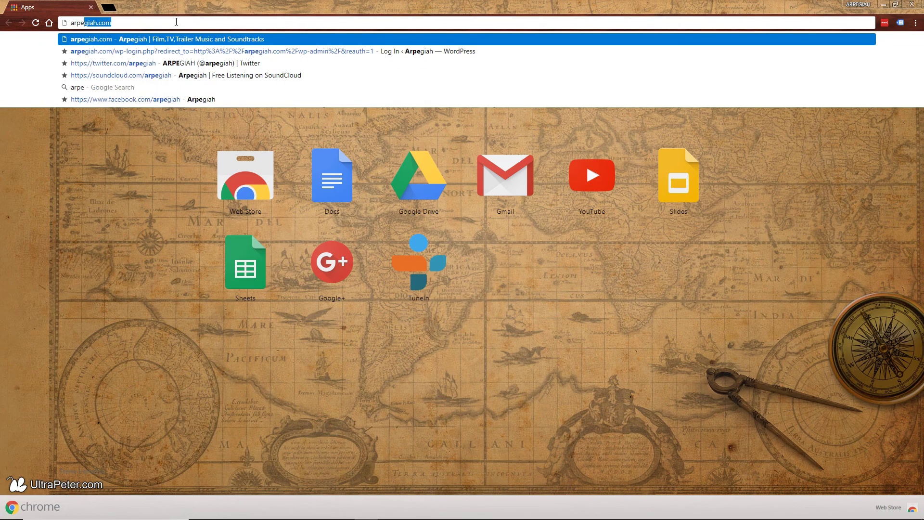
{"action": "key", "text": "Return"}
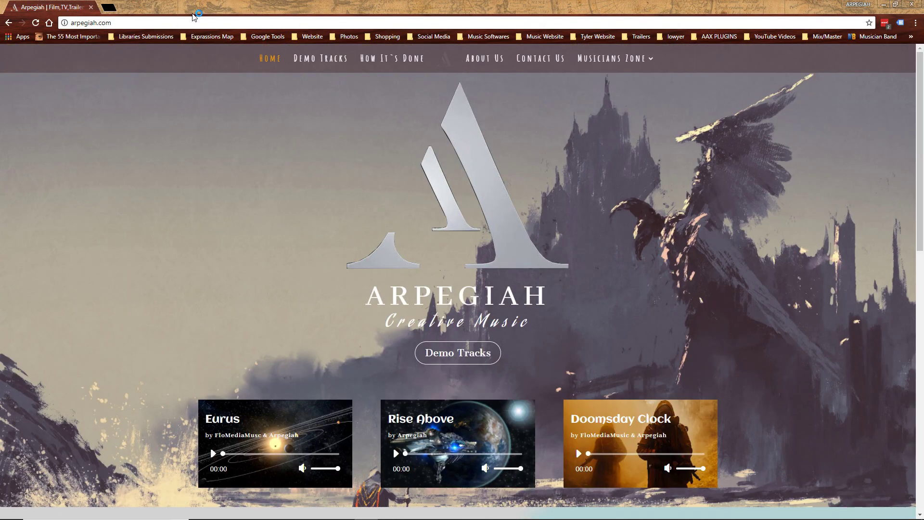
Step: Go to Musicians Zone > Expression Maps, highlight the 12/27/2017 update date, and download the Hollywood Strings zip
{"action": "mouse_move", "coordinate": [598, 62]}
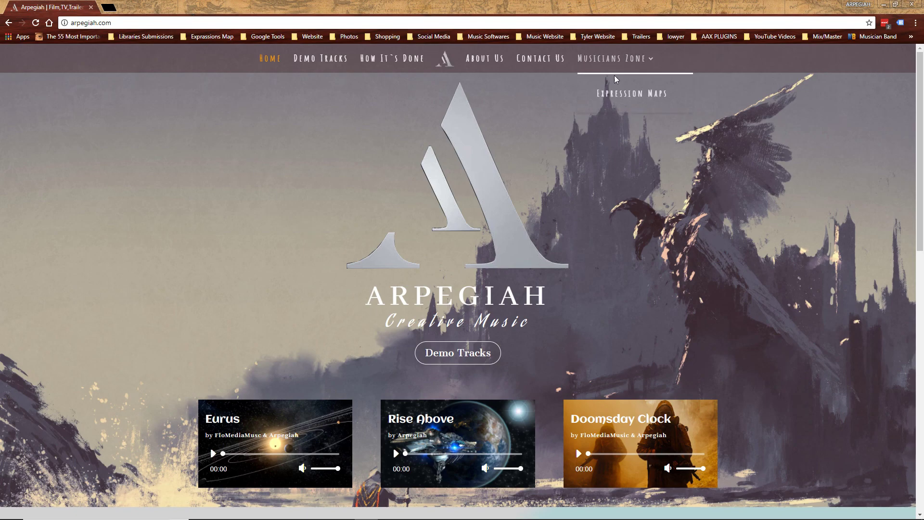
{"action": "left_click", "coordinate": [616, 94]}
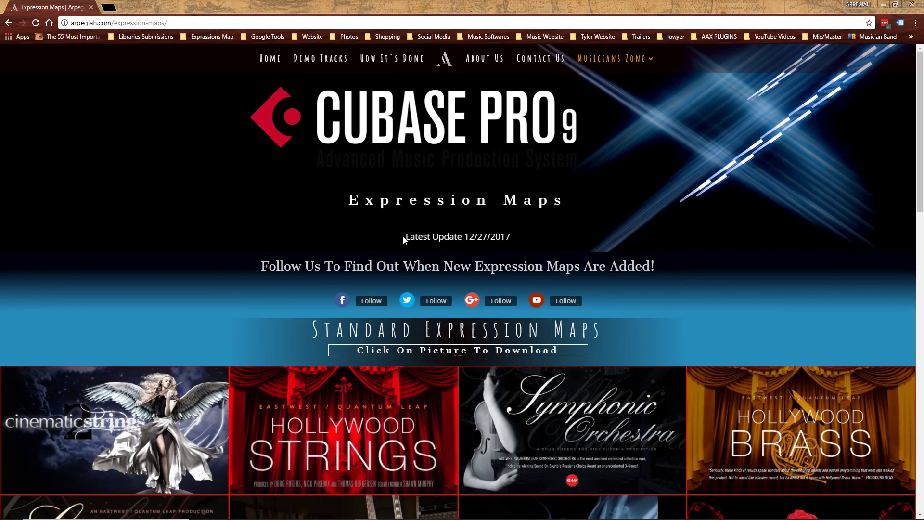
{"action": "left_click_drag", "start_coordinate": [406, 237], "coordinate": [506, 239]}
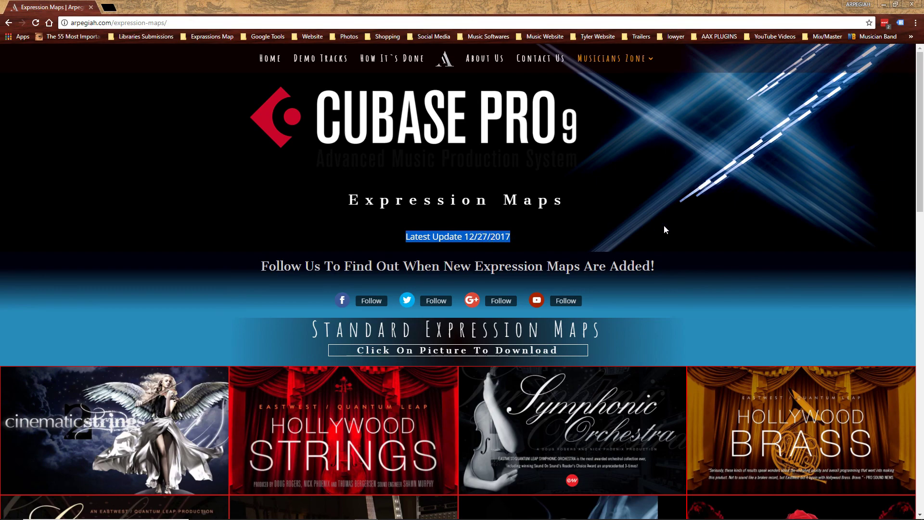
{"action": "scroll", "coordinate": [720, 204], "scroll_direction": "down", "scroll_amount": 2}
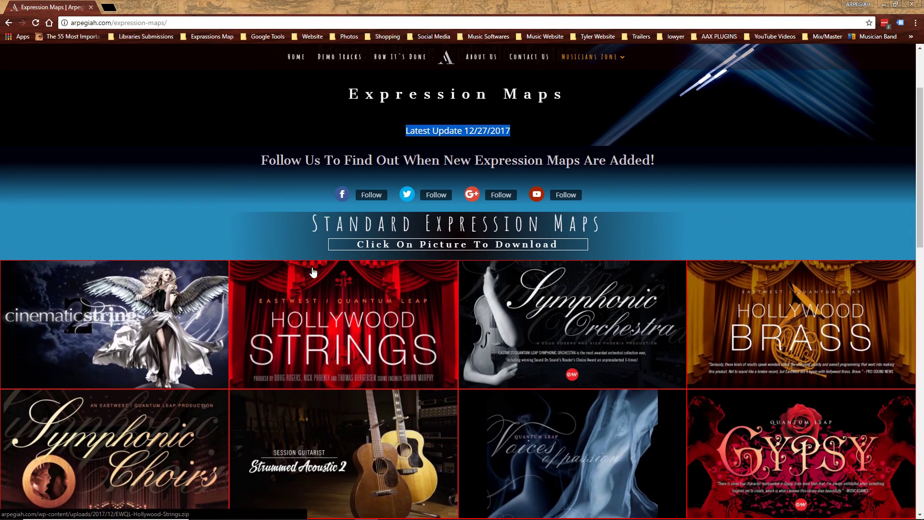
{"action": "left_click", "coordinate": [330, 316]}
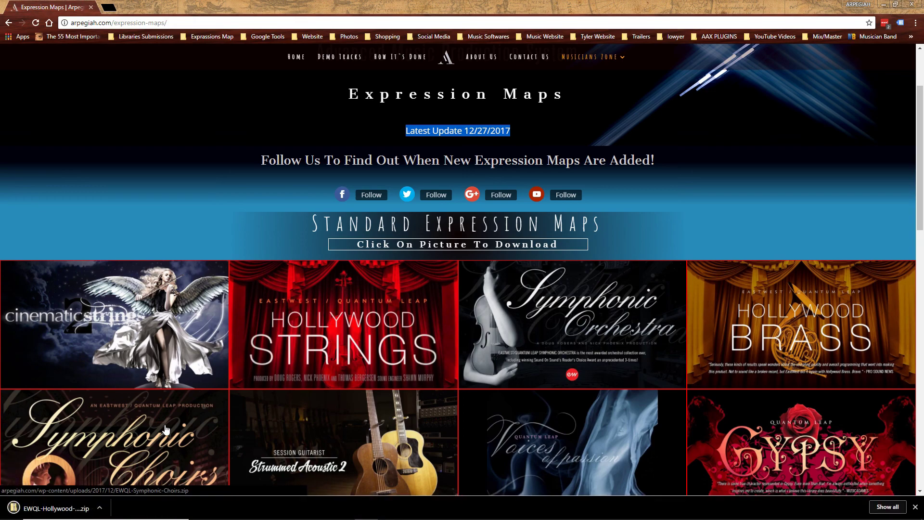
Step: Open the EWQL-Hollywood-Strings zip and check its Attribute and Direction folders, each with 14 expression maps
{"action": "left_click", "coordinate": [47, 509]}
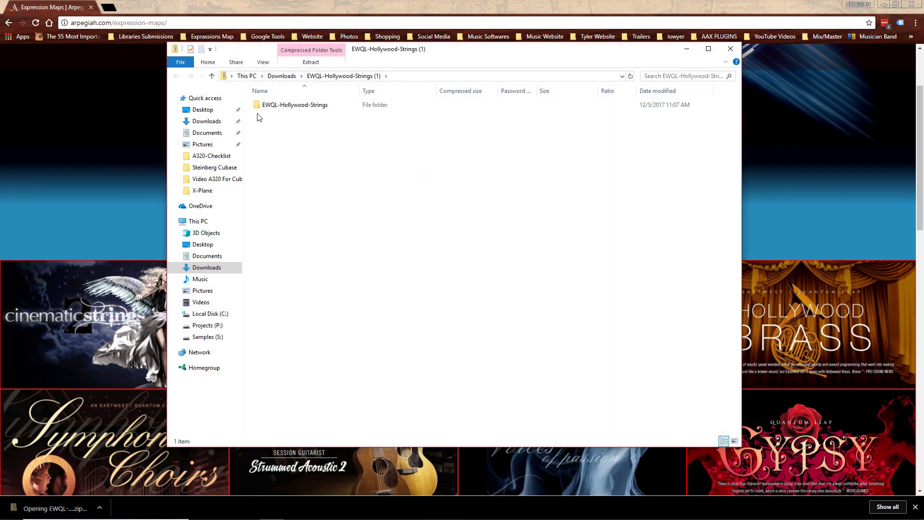
{"action": "double_click", "coordinate": [311, 106]}
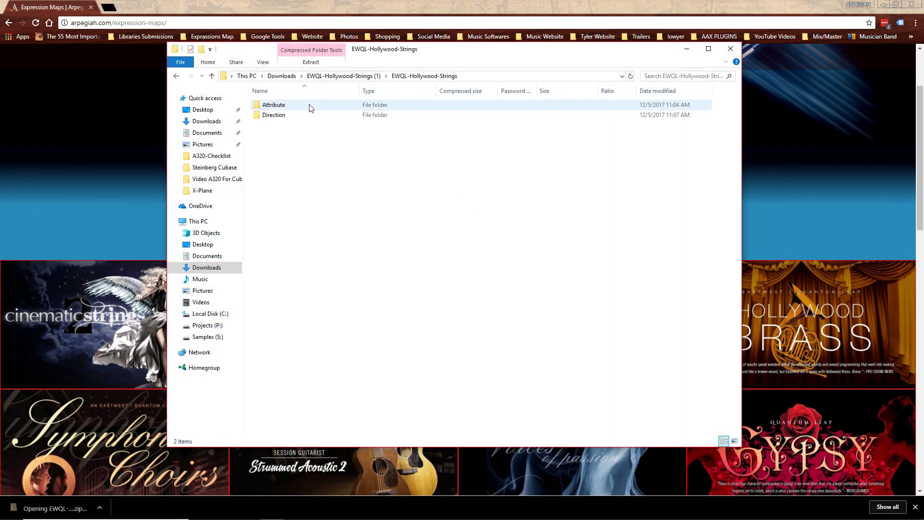
{"action": "double_click", "coordinate": [276, 107]}
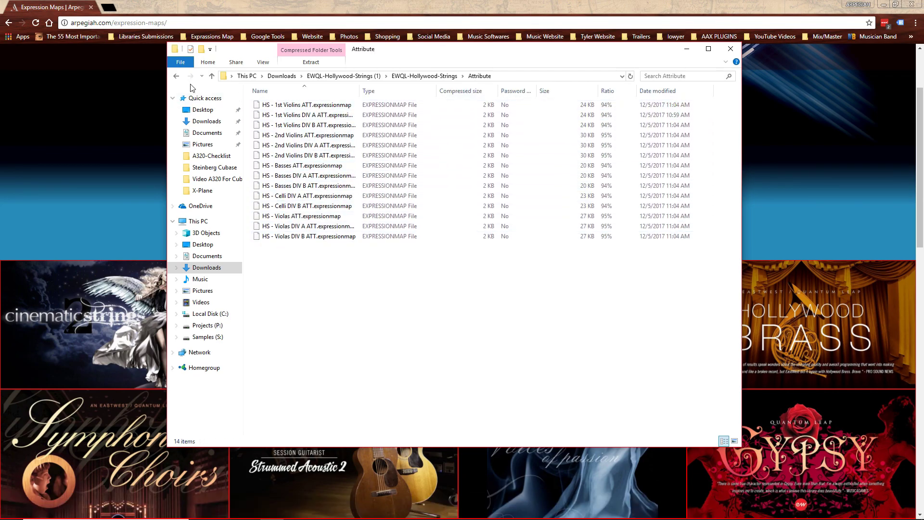
{"action": "left_click", "coordinate": [177, 76]}
{"action": "double_click", "coordinate": [269, 116]}
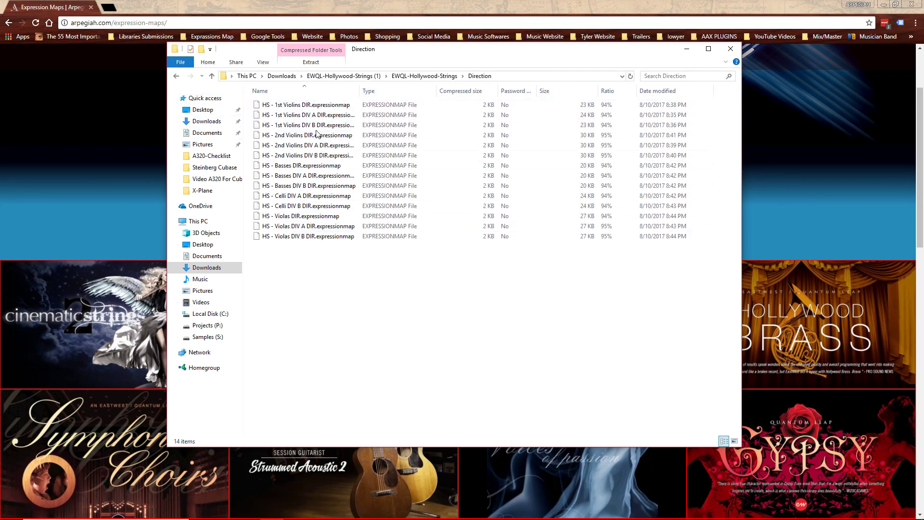
{"action": "left_click", "coordinate": [177, 76]}
{"action": "left_click", "coordinate": [176, 76]}
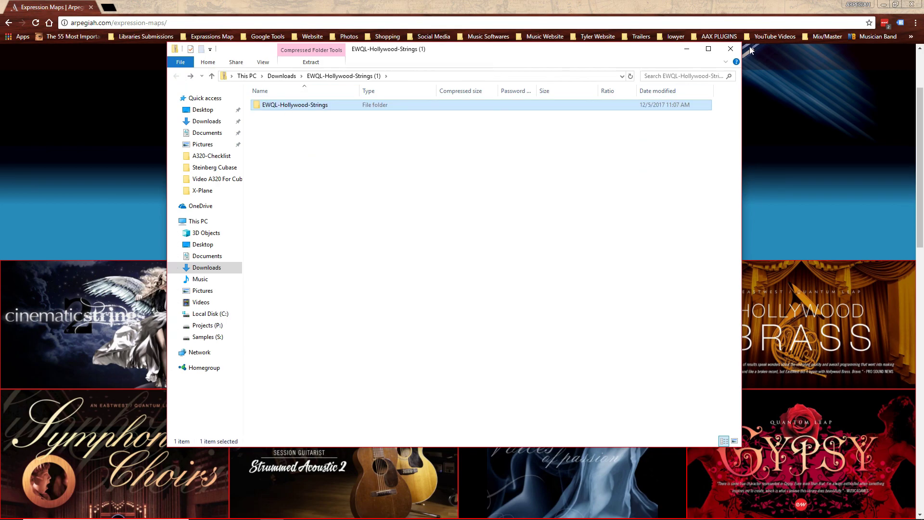
Step: Close the zip window, scroll the Expression Maps page to the footer and back, and clear the date highlight
{"action": "left_click", "coordinate": [729, 49]}
{"action": "scroll", "coordinate": [557, 310], "scroll_direction": "down", "scroll_amount": 5}
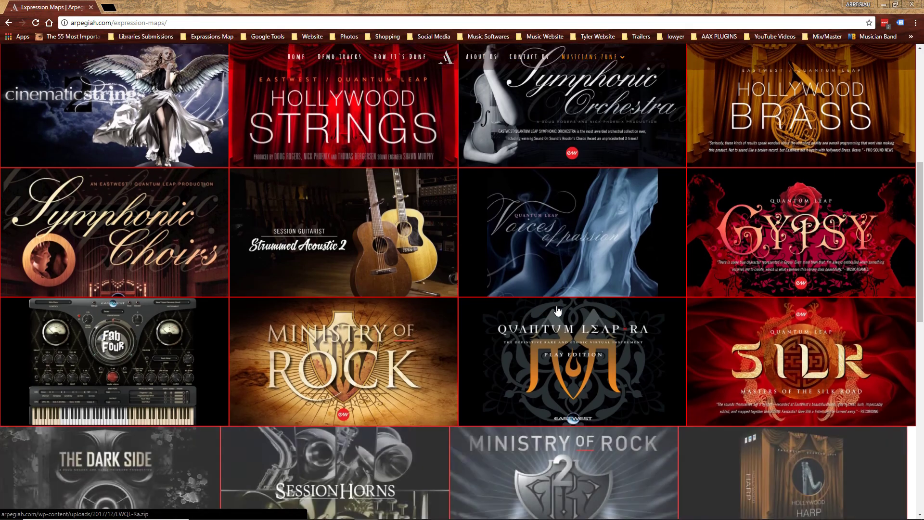
{"action": "scroll", "coordinate": [557, 310], "scroll_direction": "down", "scroll_amount": 10}
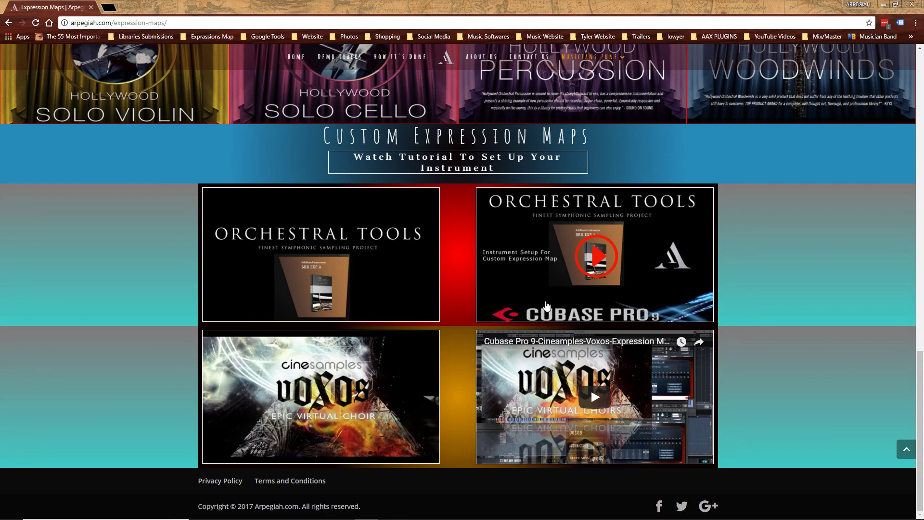
{"action": "scroll", "coordinate": [546, 305], "scroll_direction": "up", "scroll_amount": 15}
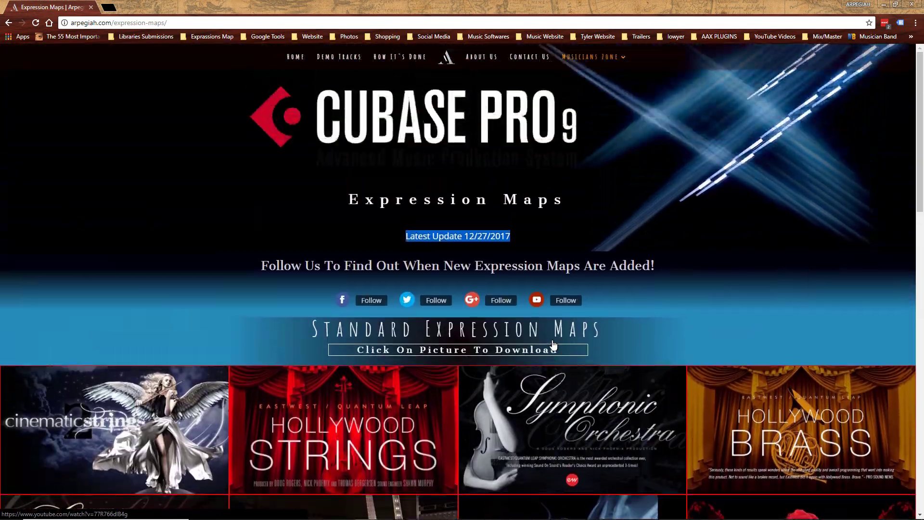
{"action": "left_click", "coordinate": [673, 181]}
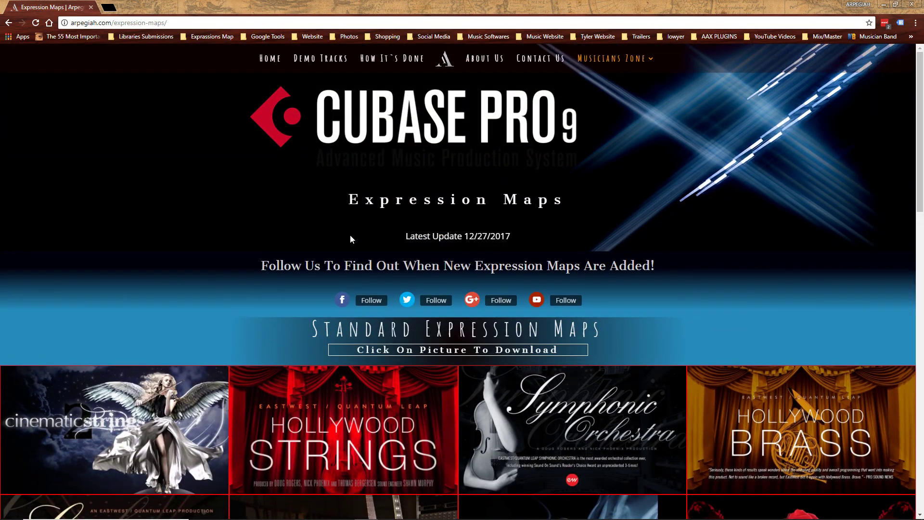